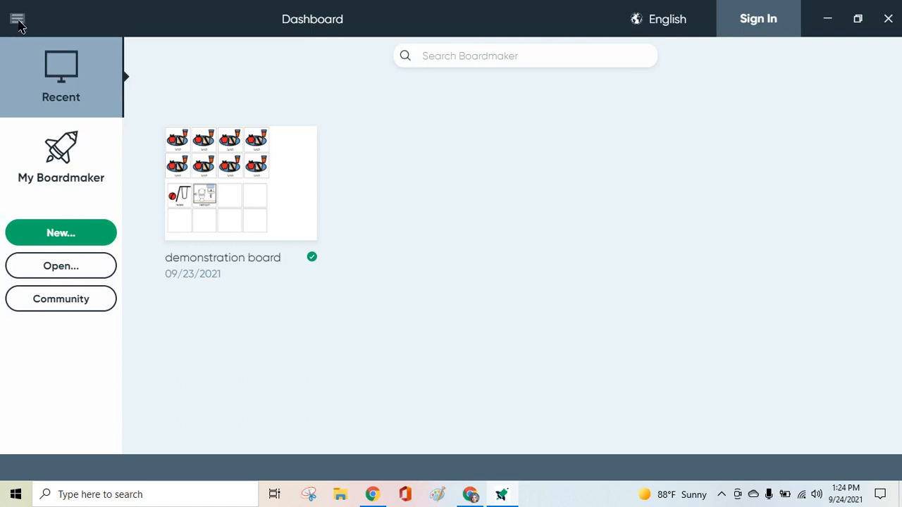
Open the user settings and review the Interface, Play Mode access method and Text to Speech options
left_click(17, 20)
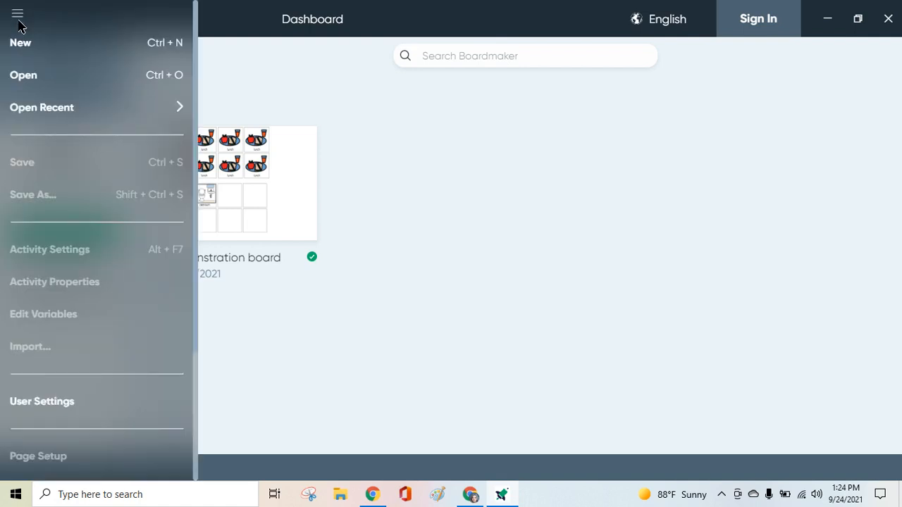
left_click(39, 403)
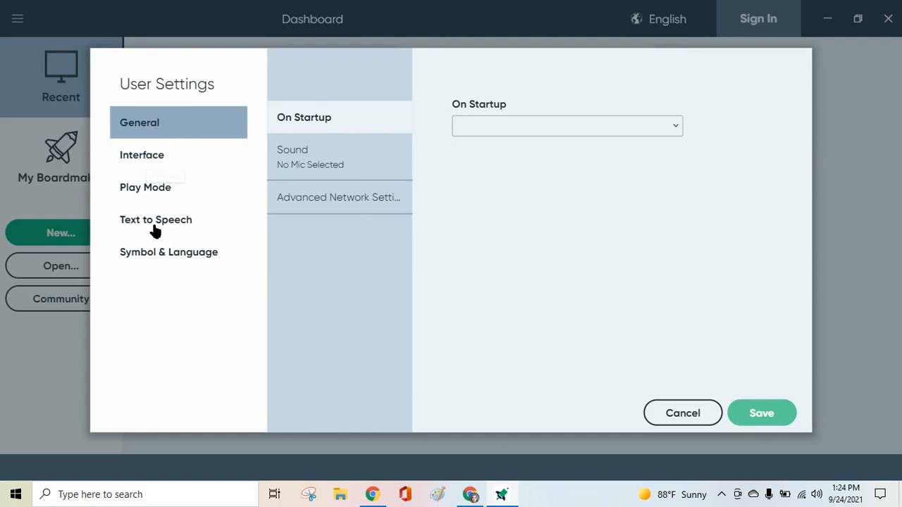
left_click(157, 163)
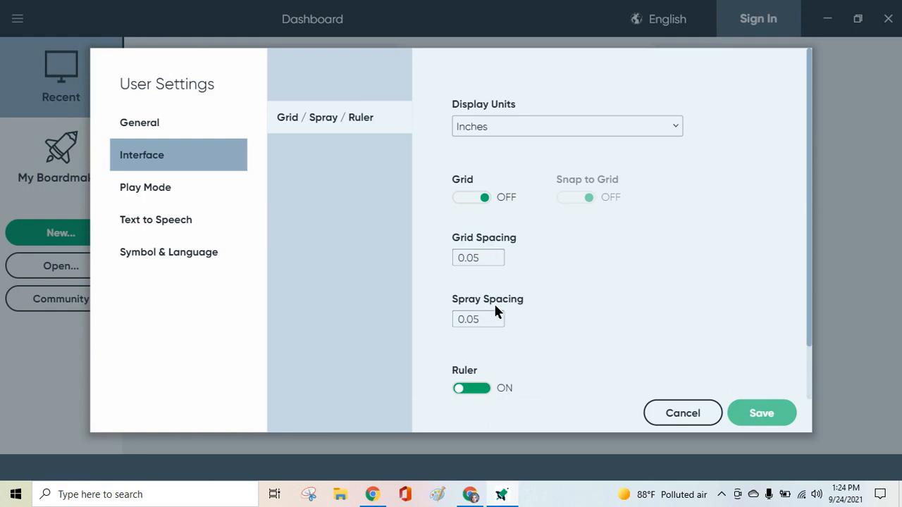
mouse_move(496, 319)
left_click(145, 191)
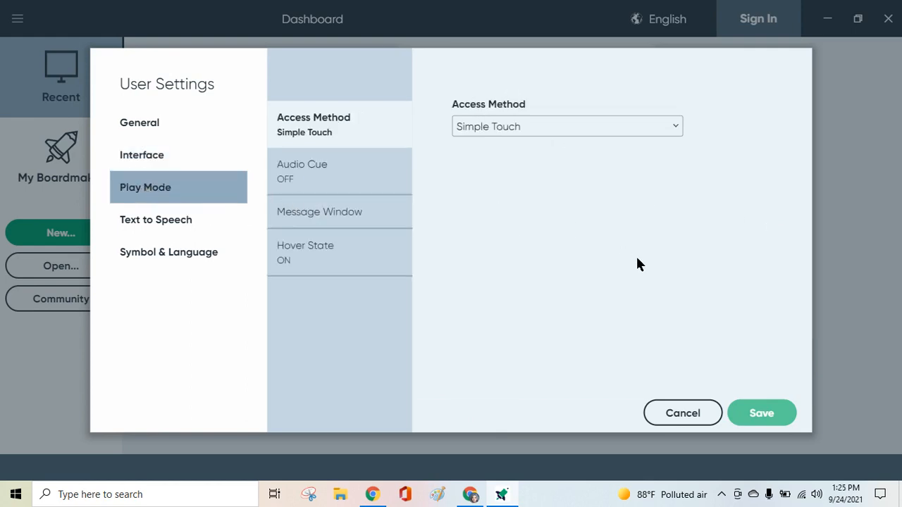
left_click(672, 125)
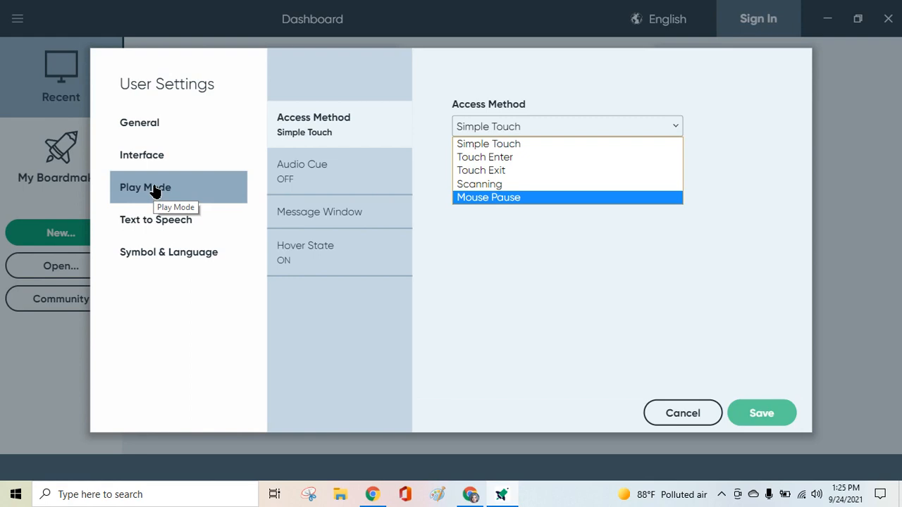
left_click(177, 221)
left_click(177, 223)
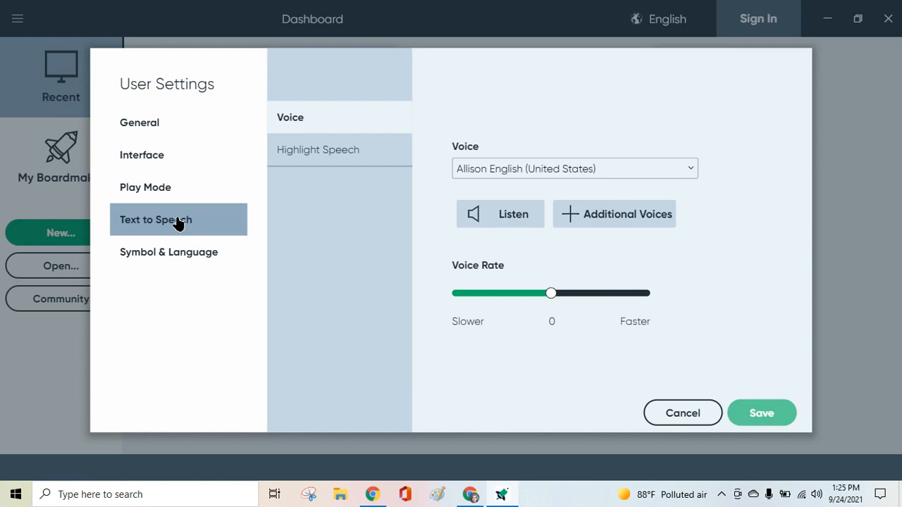
Review the symbol libraries in the Symbol & Language settings, and close the user settings without saving
left_click(179, 255)
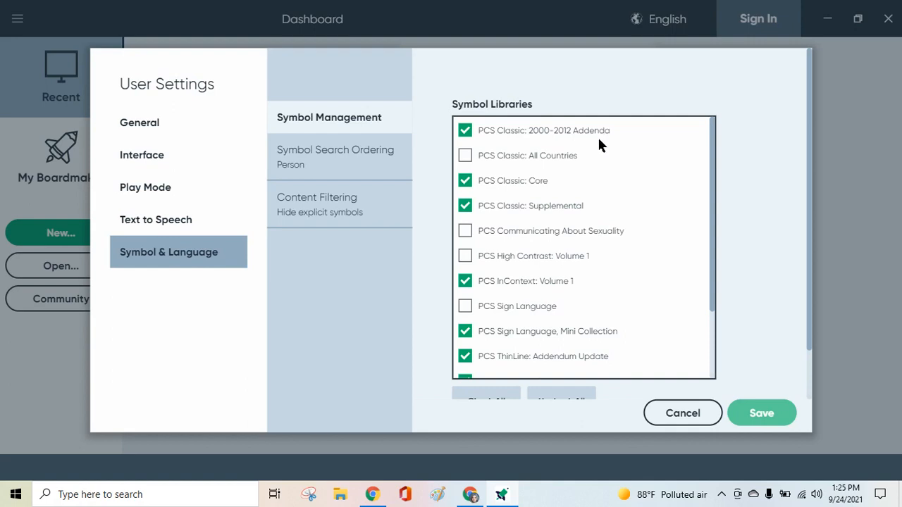
scroll(656, 272, "down", 5)
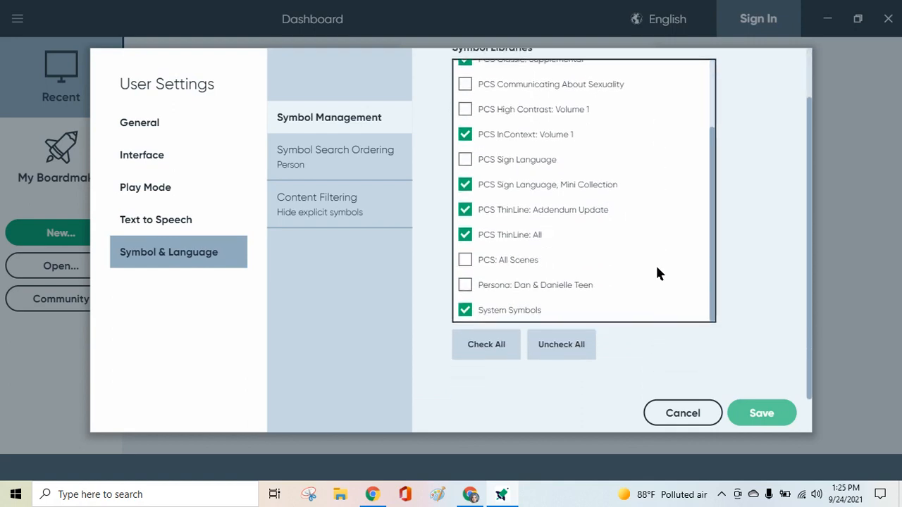
scroll(656, 274, "up", 3)
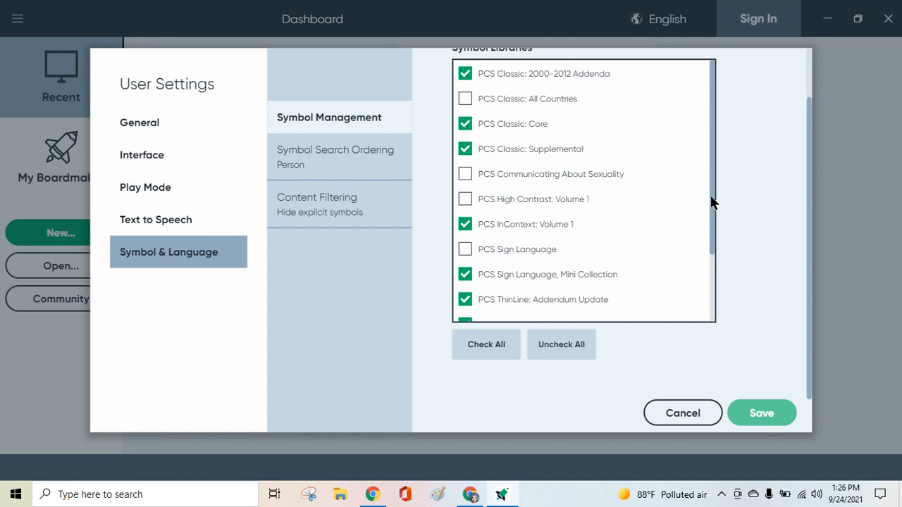
left_click_drag(713, 203, 715, 255)
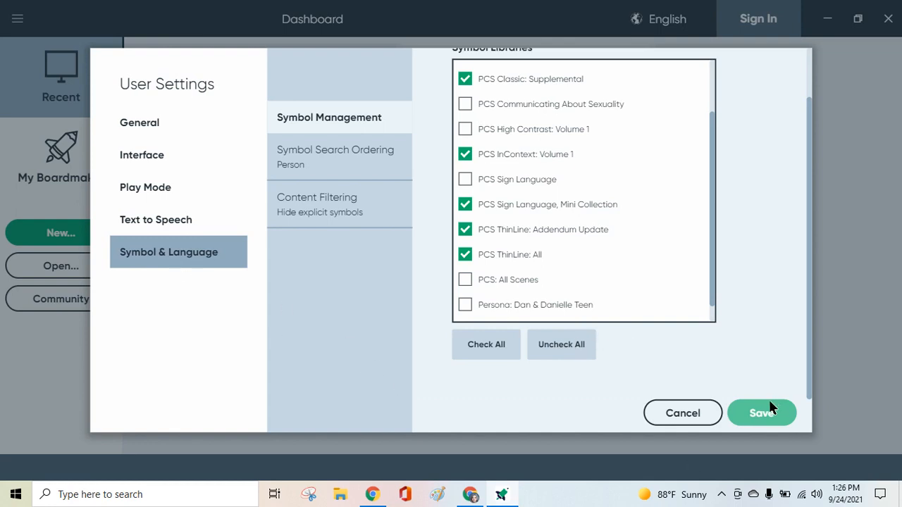
left_click(682, 414)
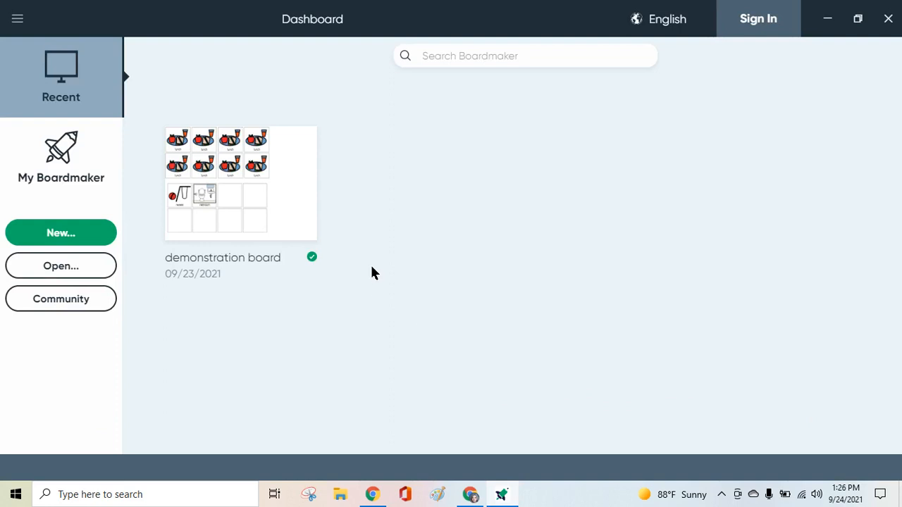
Open the Boardmaker Community Activities page in the web browser and look through its trending and recent activities
left_click(16, 22)
left_click(80, 302)
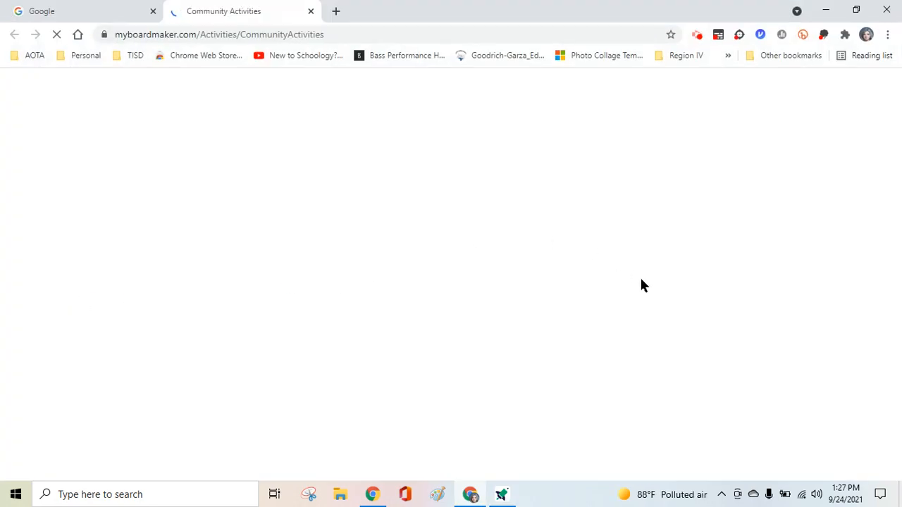
scroll(771, 257, "down", 6)
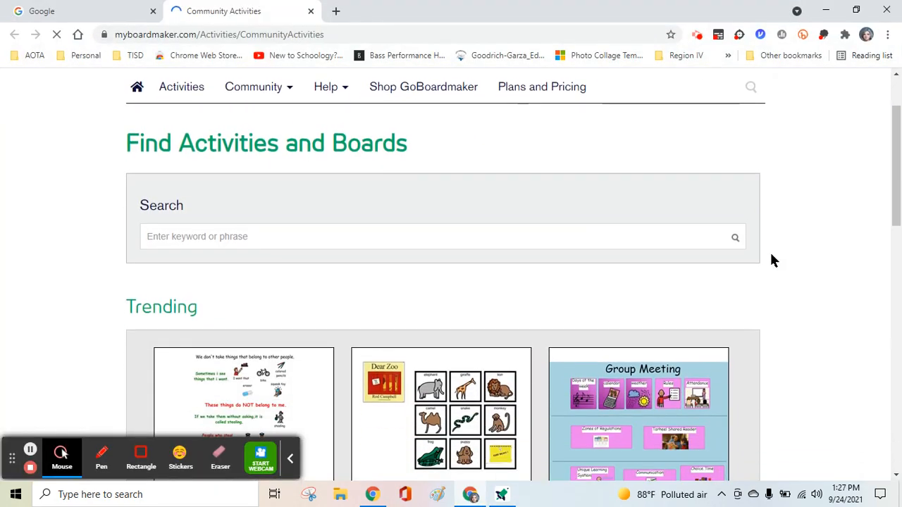
scroll(772, 261, "down", 7)
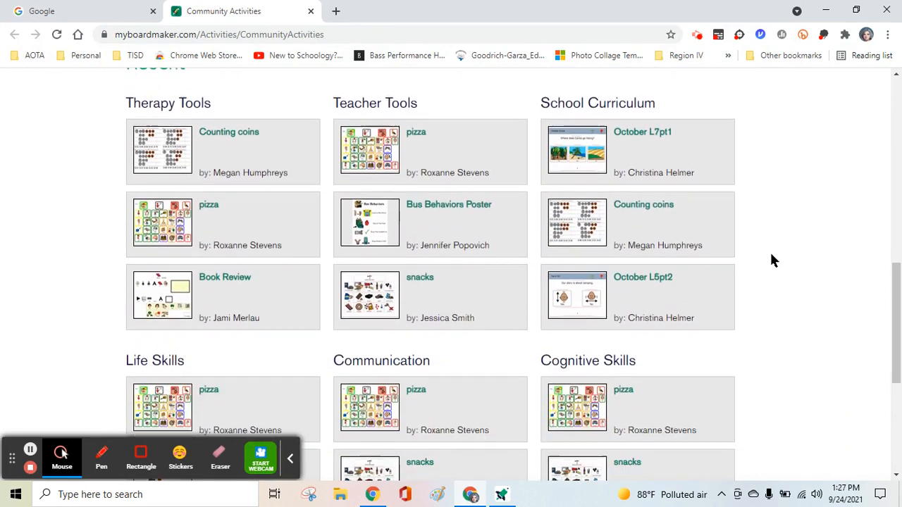
scroll(773, 259, "down", 1)
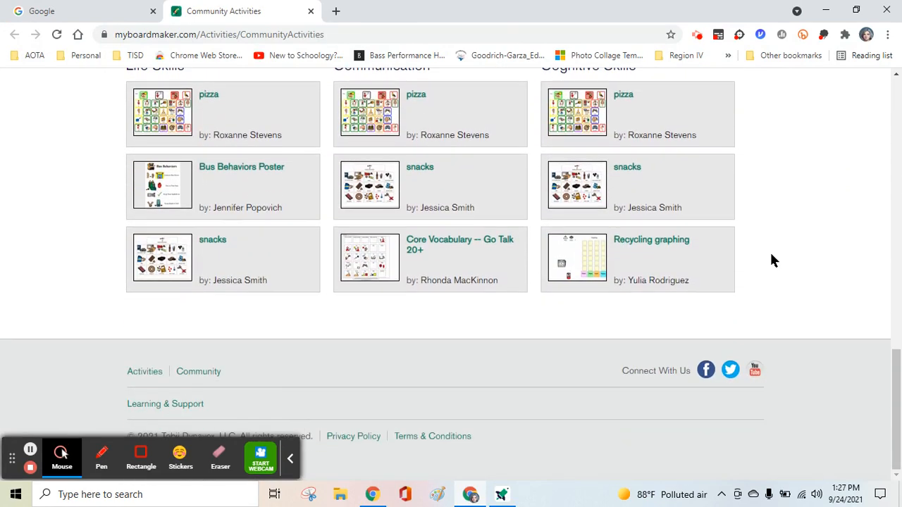
scroll(772, 259, "up", 1)
scroll(773, 260, "up", 9)
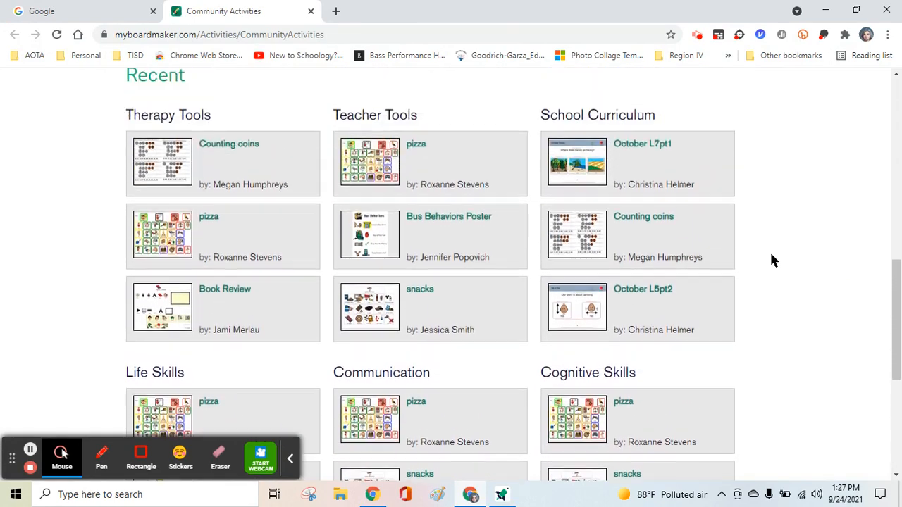
scroll(772, 261, "up", 3)
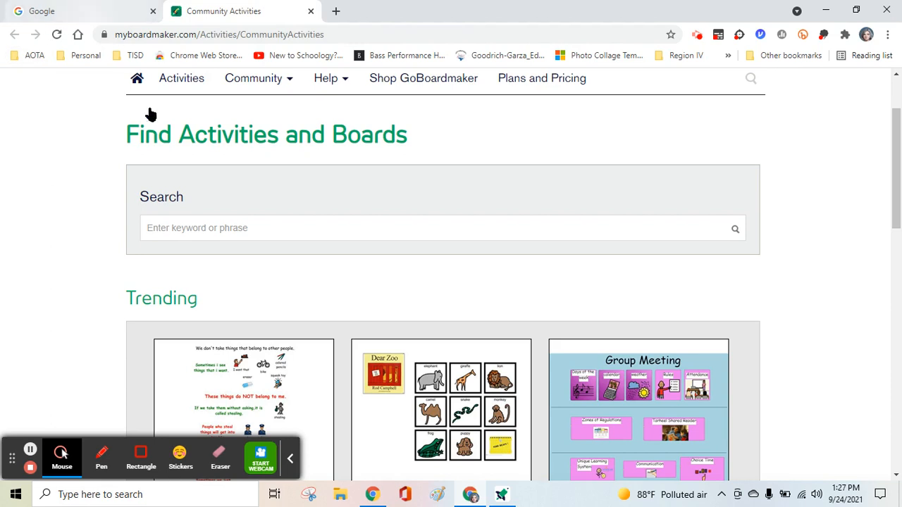
Switch back to Boardmaker, review the Printable, Interactive and Favorites templates for a new activity, and cancel
left_click(502, 495)
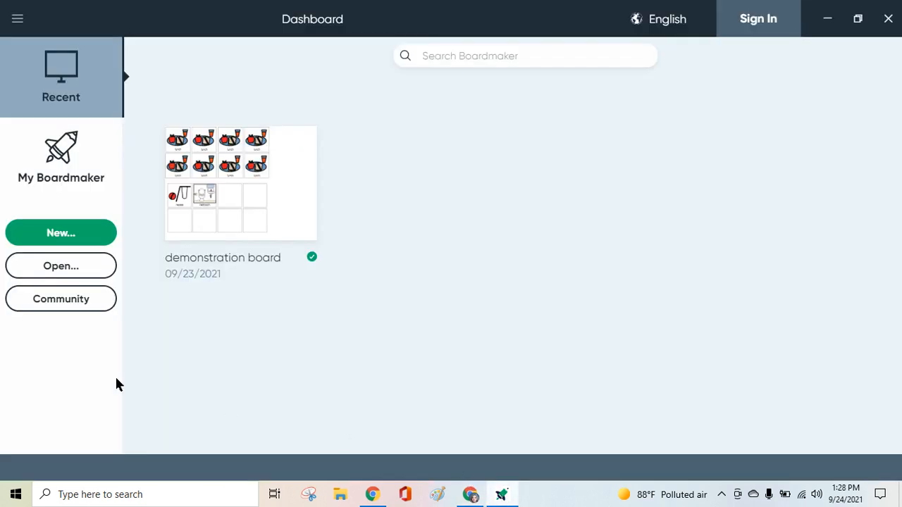
left_click(62, 234)
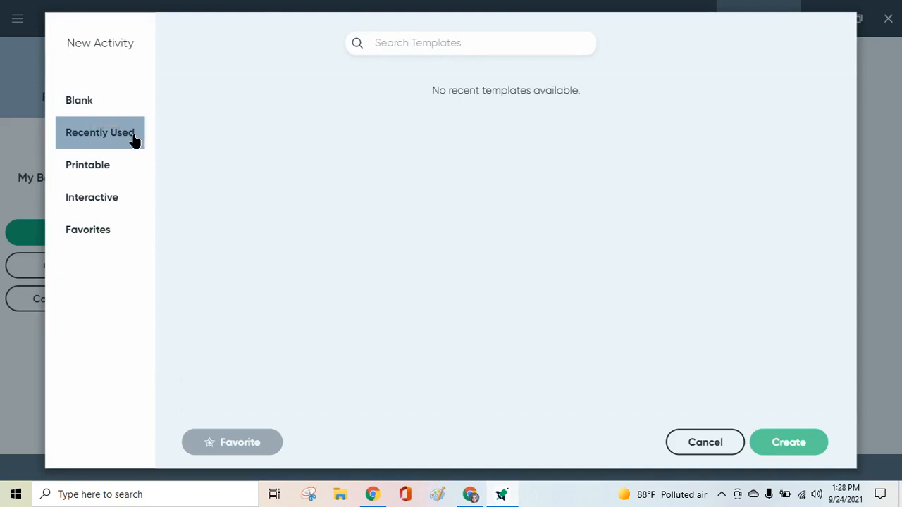
left_click(97, 172)
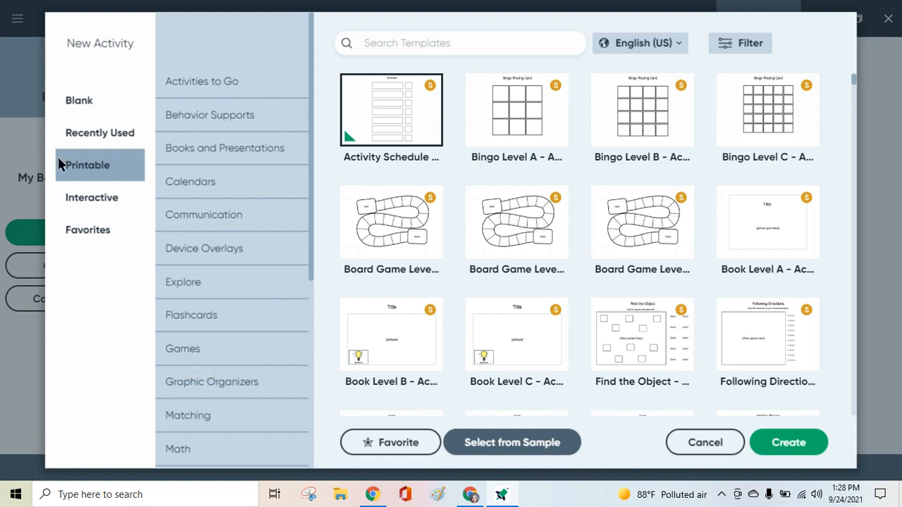
left_click(83, 202)
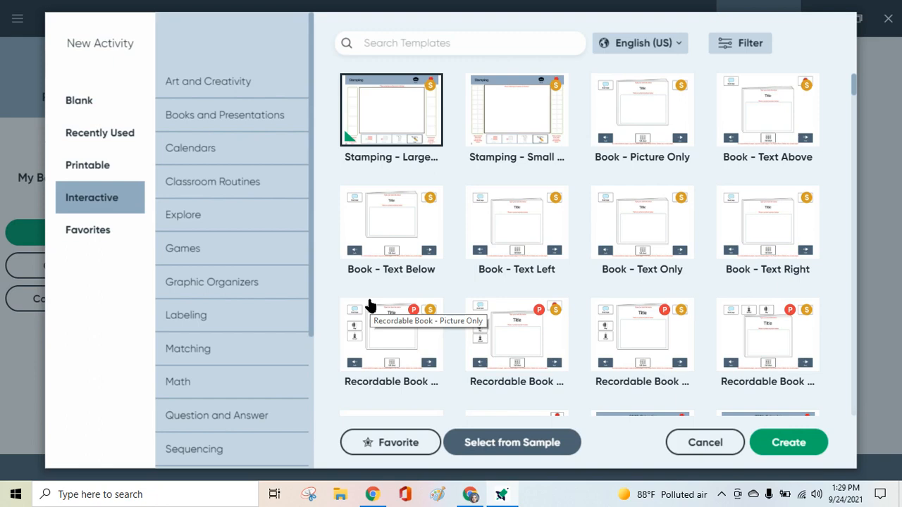
left_click(90, 233)
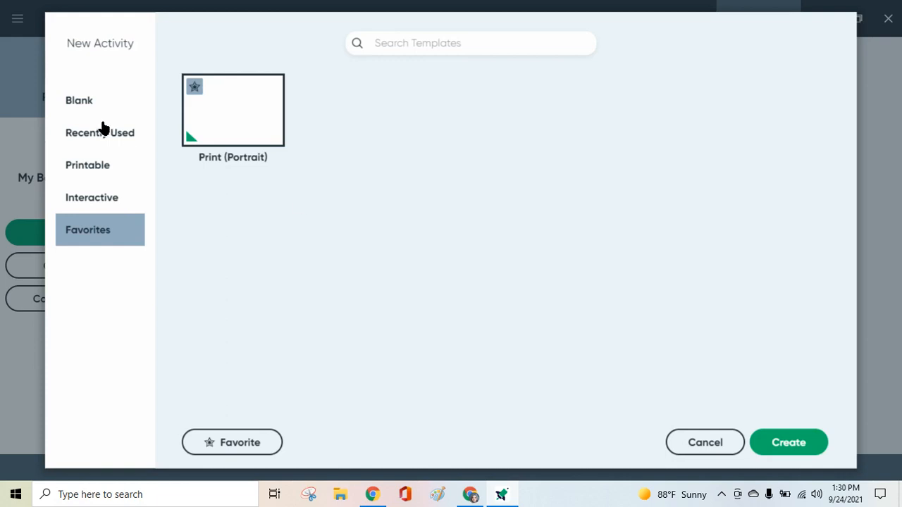
left_click(704, 446)
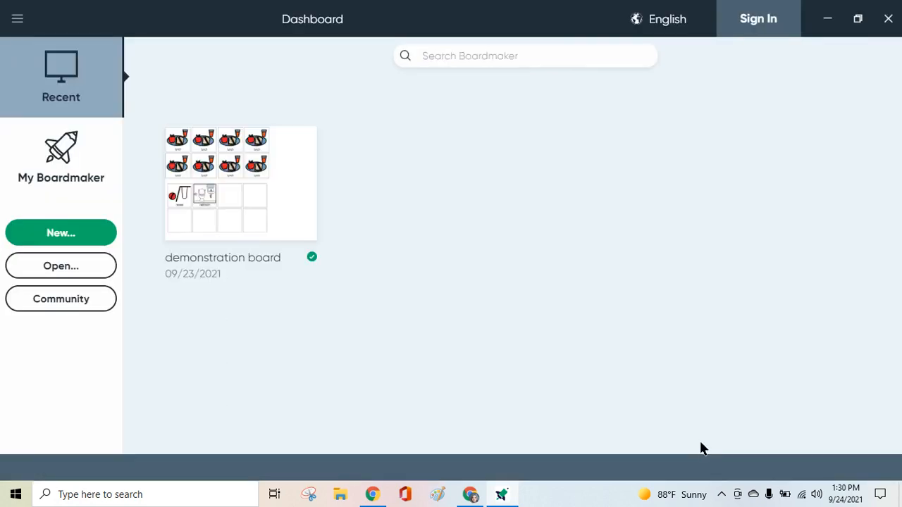
left_click(17, 21)
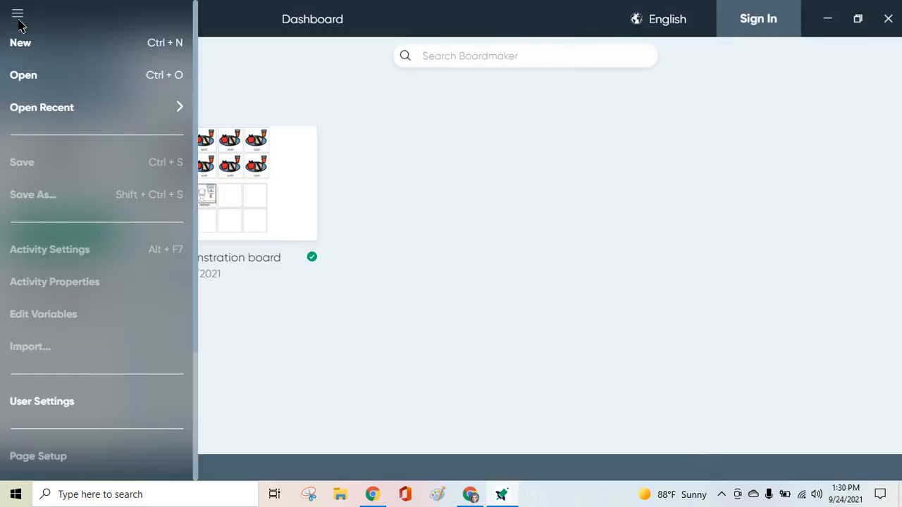
left_click(403, 135)
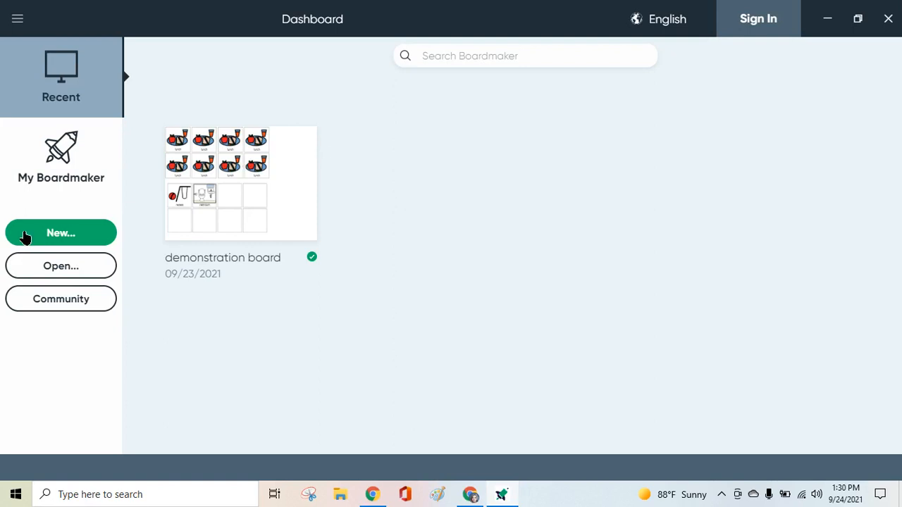
Create a new activity from the blank Print (Landscape) template
left_click(62, 234)
left_click(82, 103)
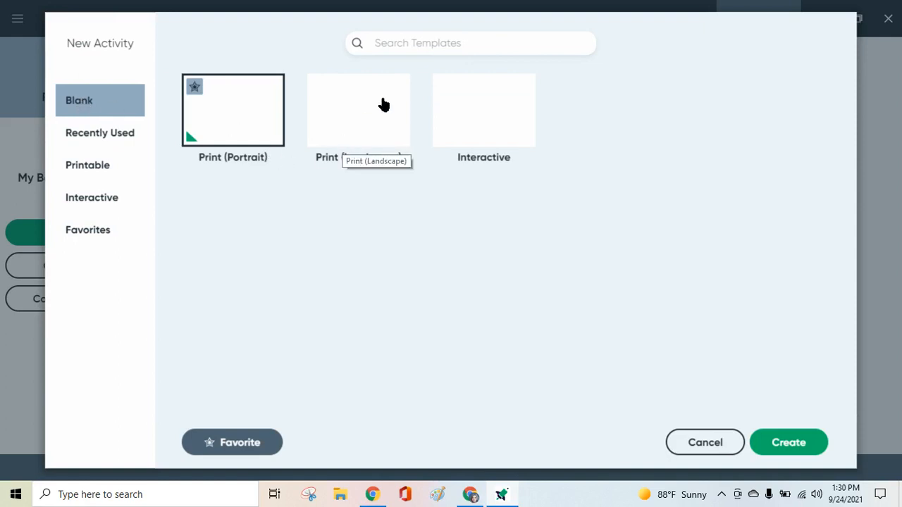
left_click(370, 116)
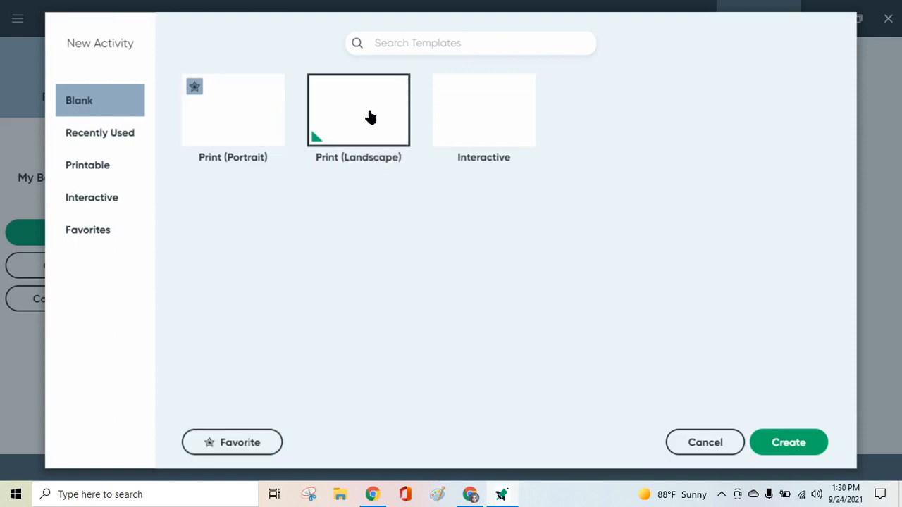
left_click(789, 443)
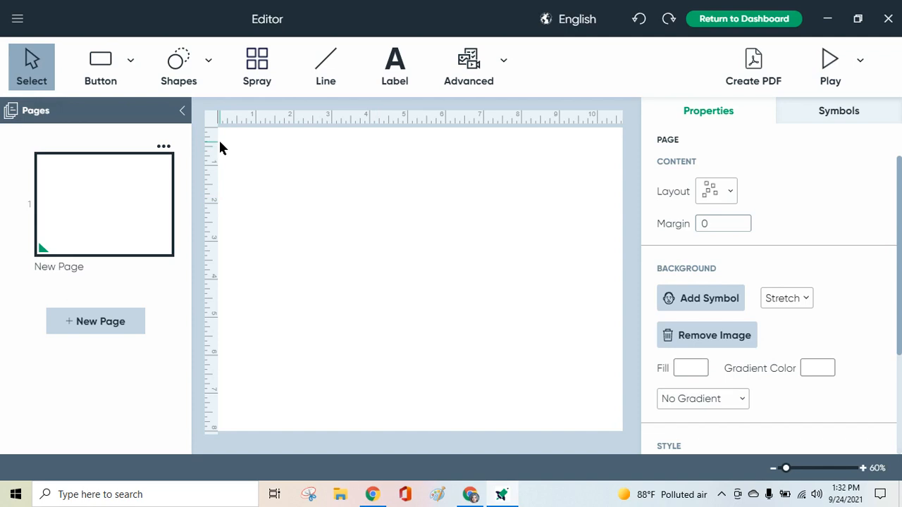
Place a standard button on the blank page and move it into the page's top-left corner
left_click(103, 63)
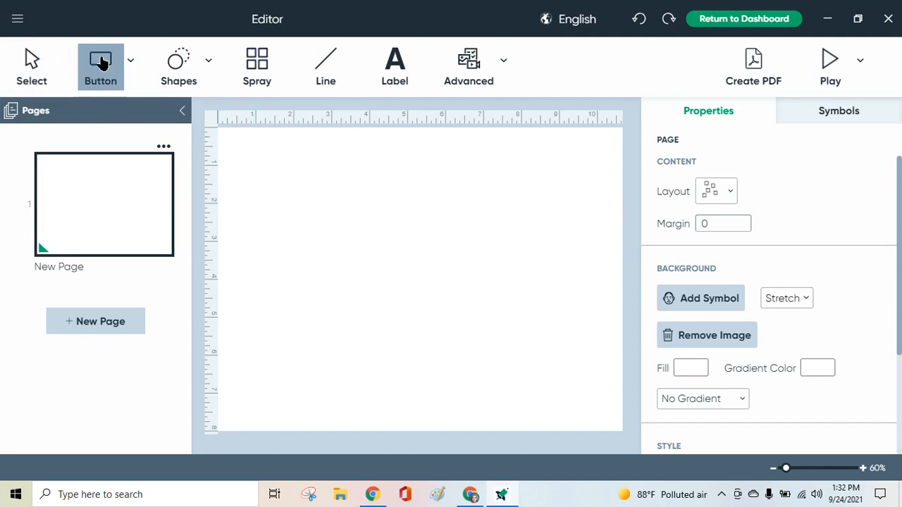
left_click(255, 157)
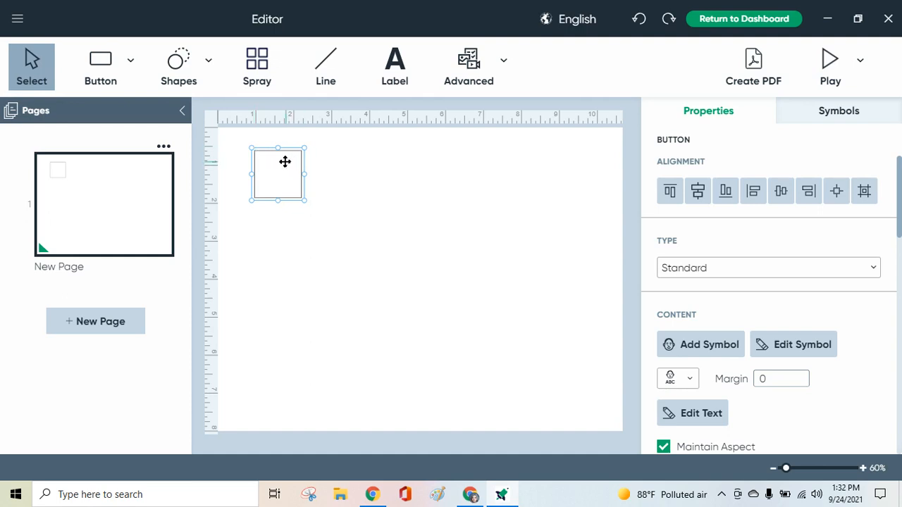
left_click_drag(285, 161, 253, 141)
left_click(284, 146)
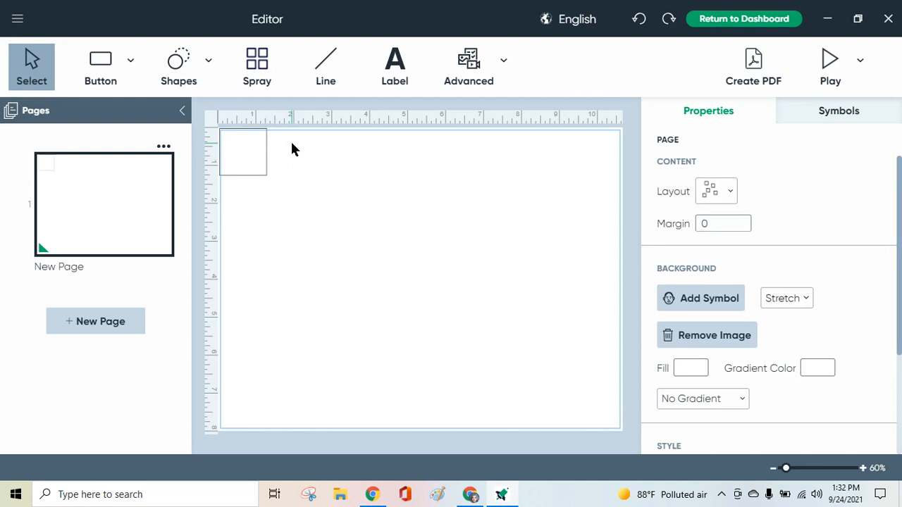
Enlarge the button in the page's top-left corner to about 2 by 2.2 inches
left_click(243, 162)
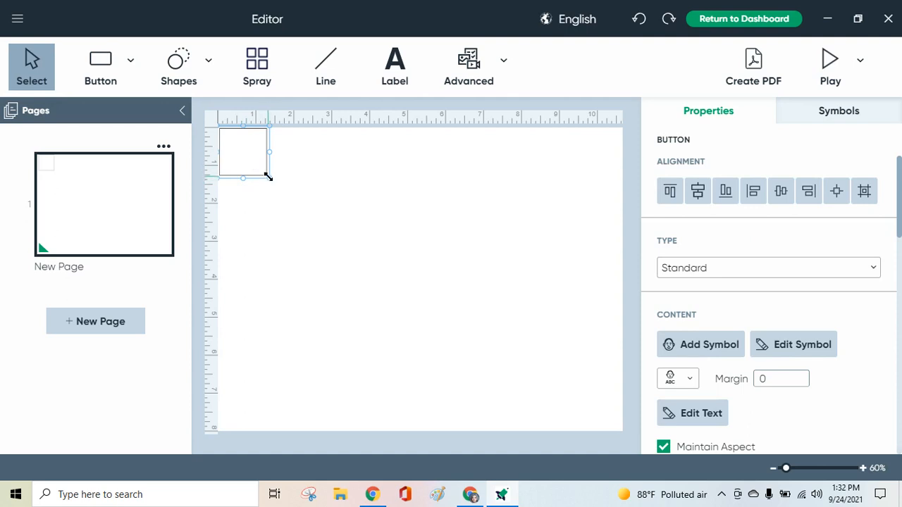
mouse_move(268, 177)
left_mouse_down()
mouse_move(345, 219)
mouse_move(277, 192)
left_mouse_up()
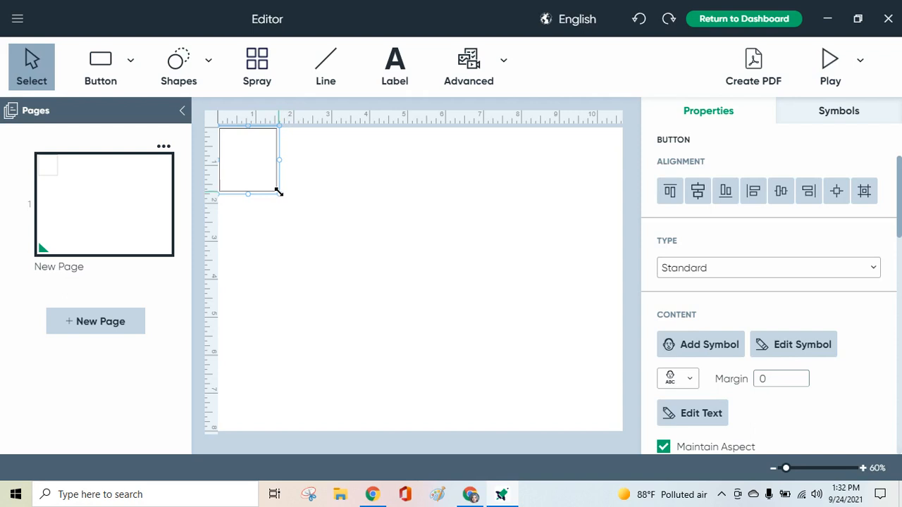
left_click_drag(280, 192, 297, 210)
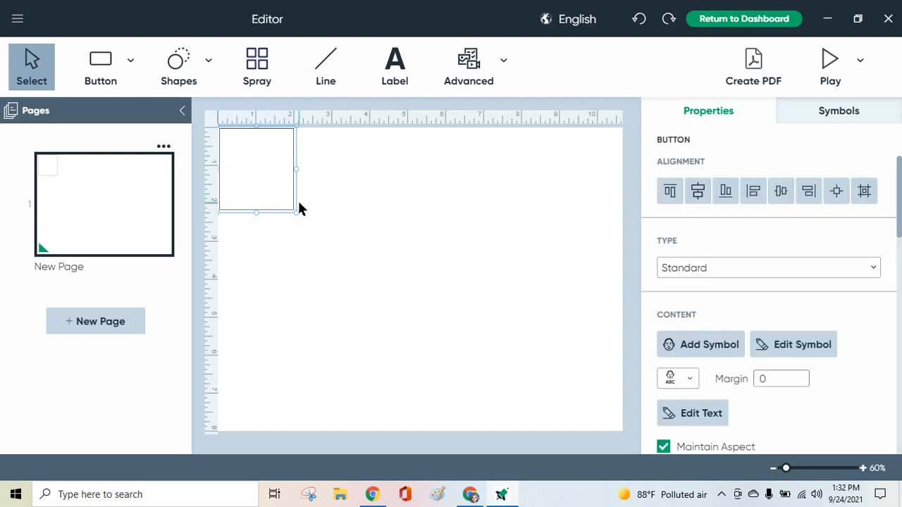
left_click(361, 165)
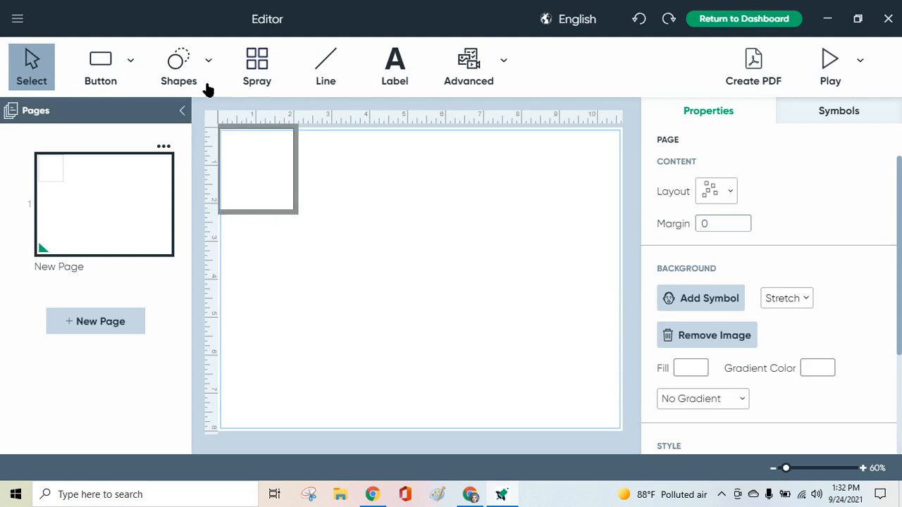
Place a folder shape from the extra shapes on the page, move it below the square button, and delete it
left_click(174, 67)
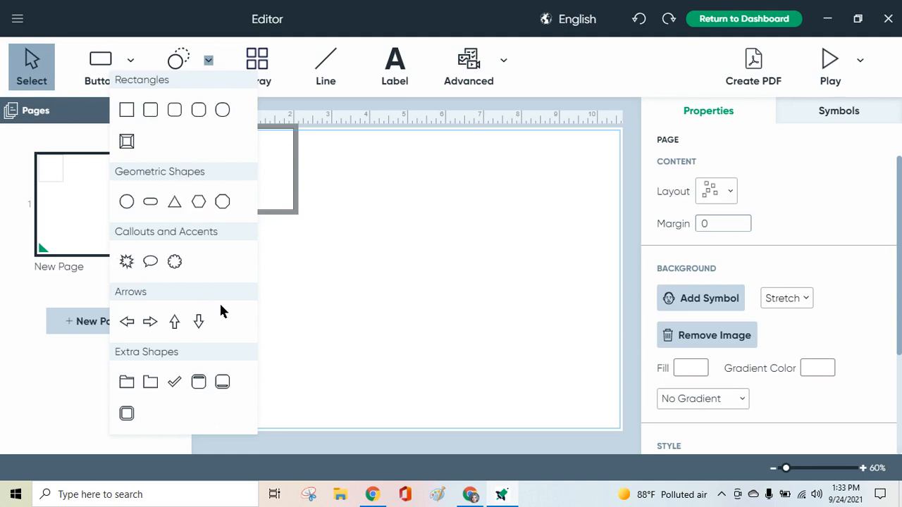
left_click(127, 382)
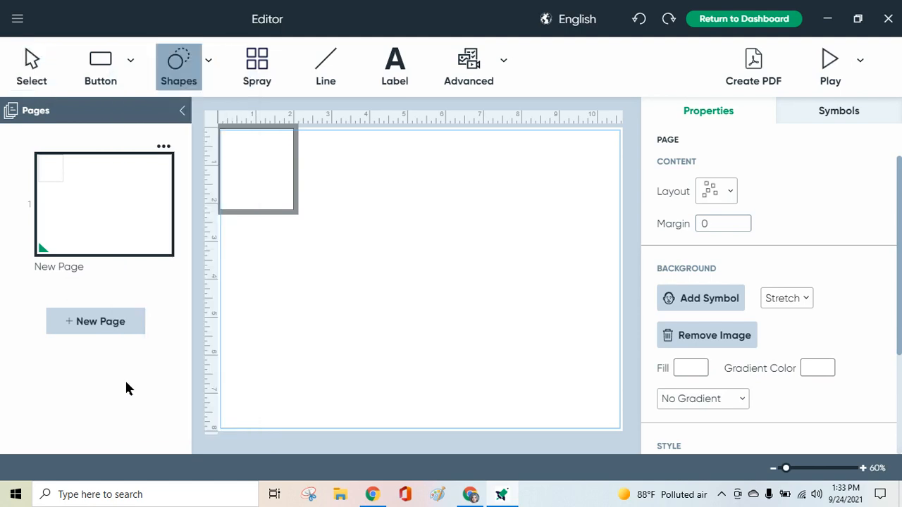
left_click(242, 207)
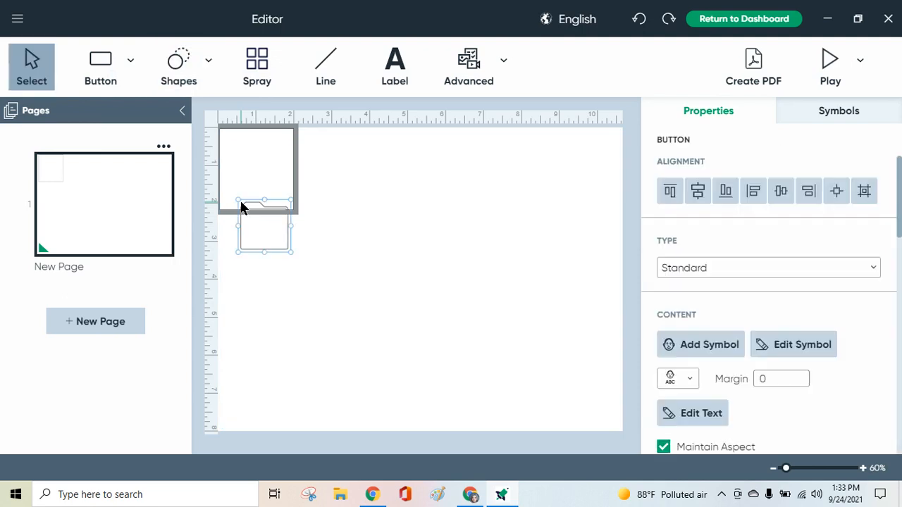
left_click_drag(270, 232, 282, 301)
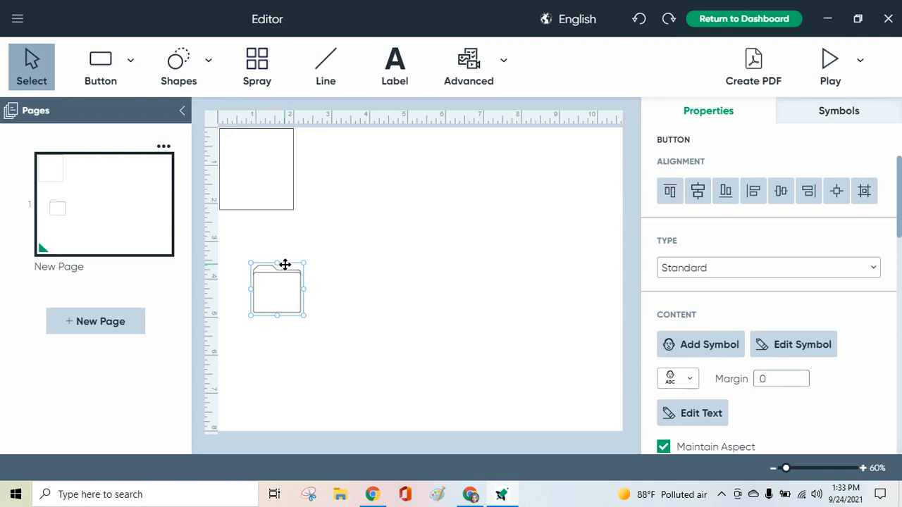
key("Delete")
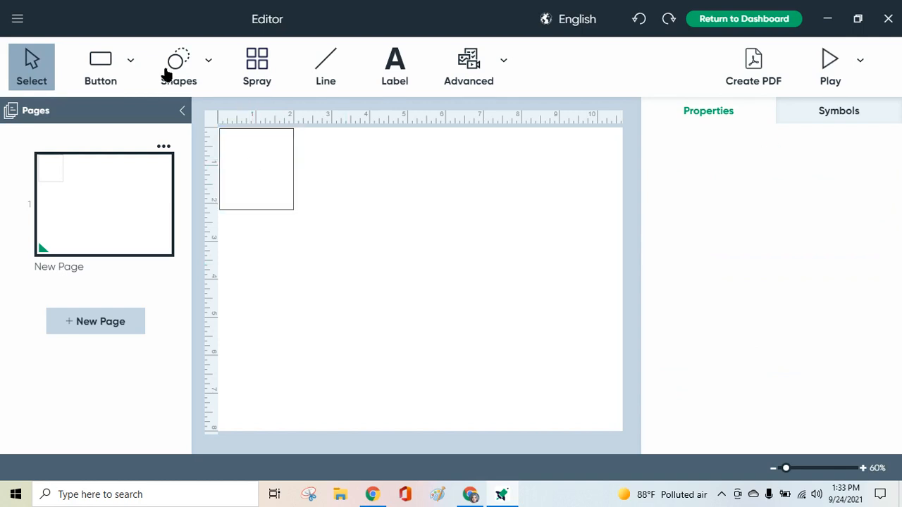
Place a rounded rectangle shape beside the square button and delete it
left_click(250, 148)
left_click(180, 83)
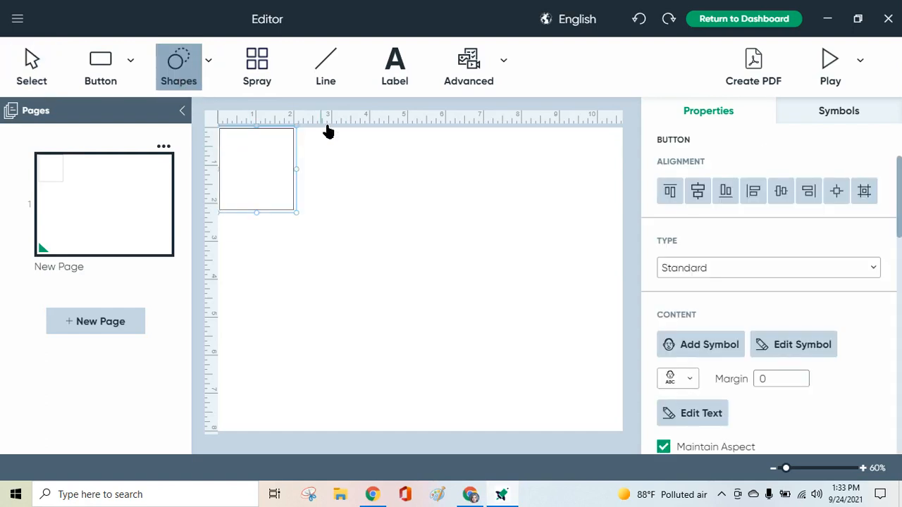
left_click(343, 158)
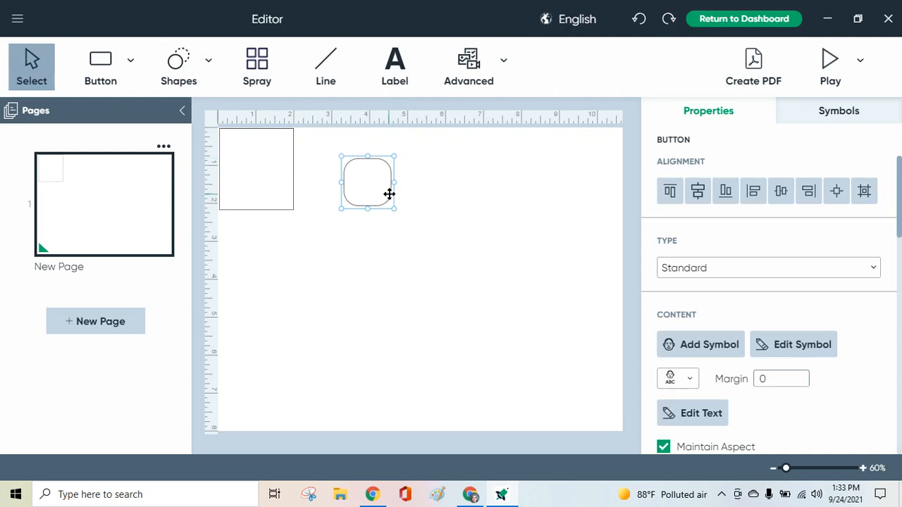
key("Delete")
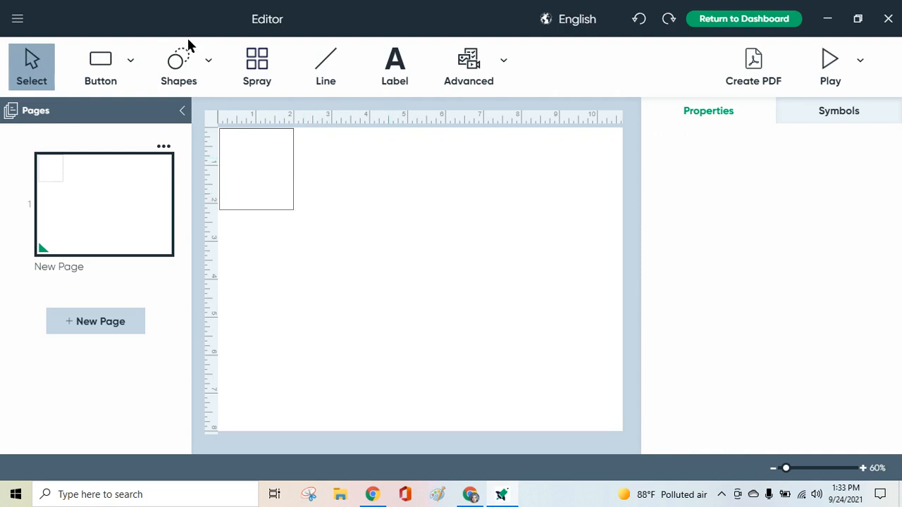
Place a starburst callout shape in the page's upper right area and enlarge it to about 3.8 by 2.8 inches
left_click(174, 62)
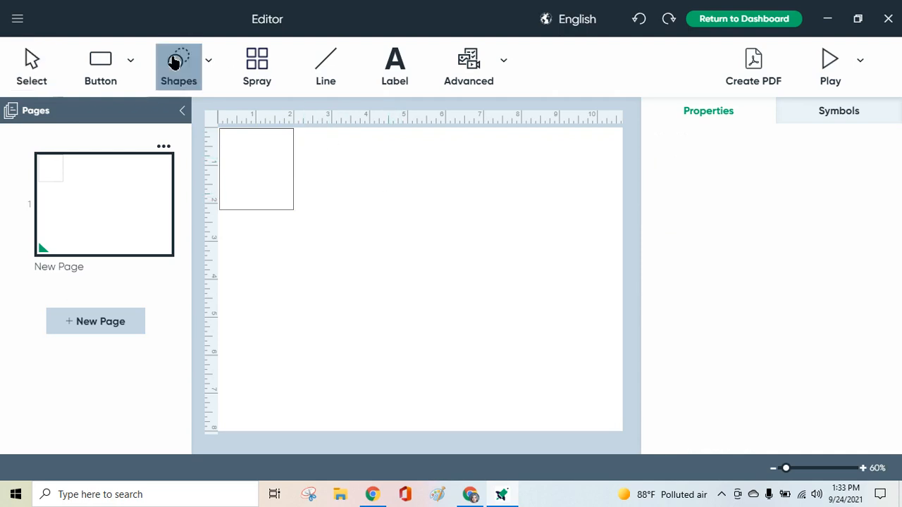
left_click(209, 62)
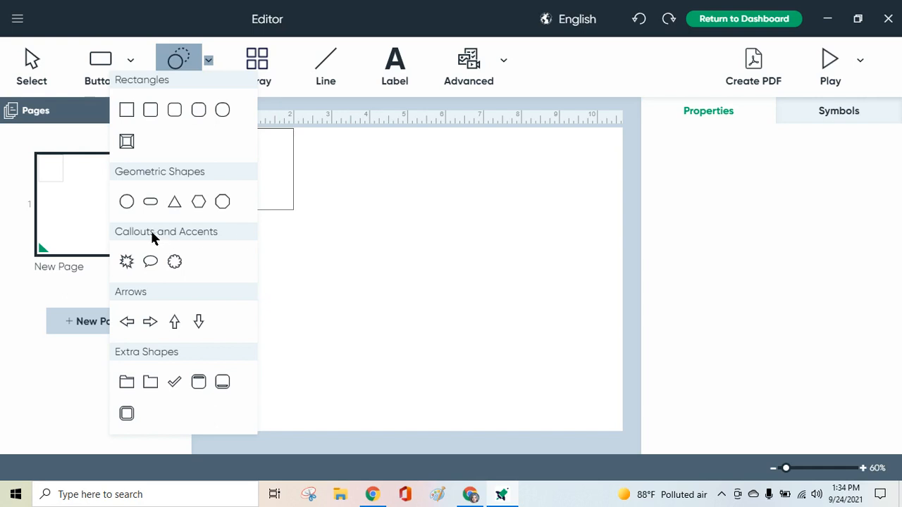
left_click(126, 262)
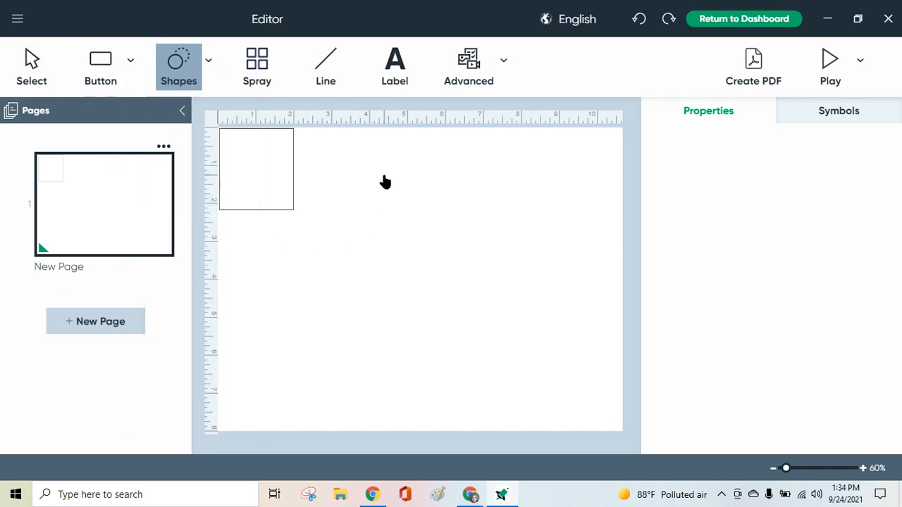
left_click(412, 168)
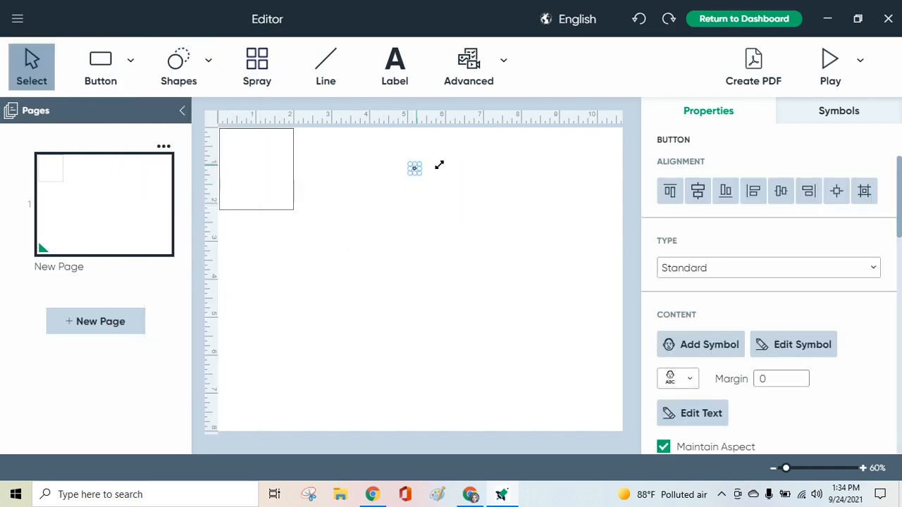
left_click(492, 205)
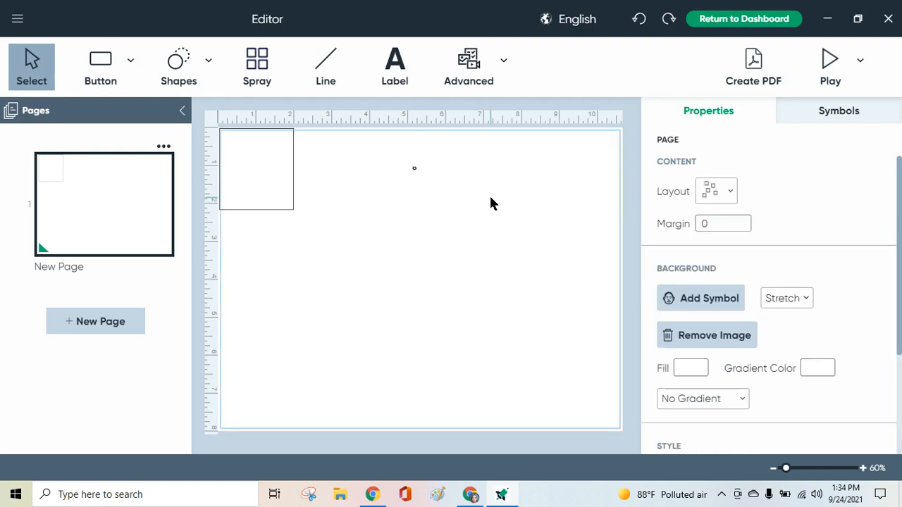
left_click(422, 179)
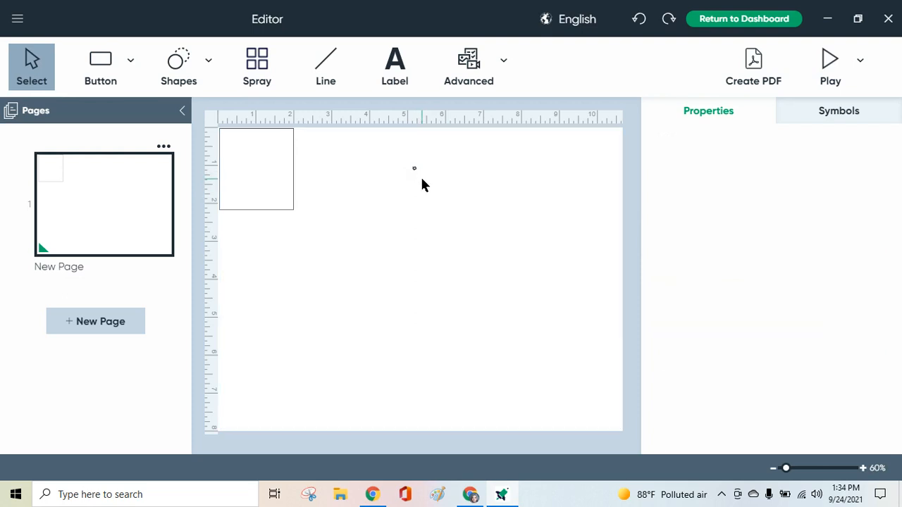
left_click(415, 169)
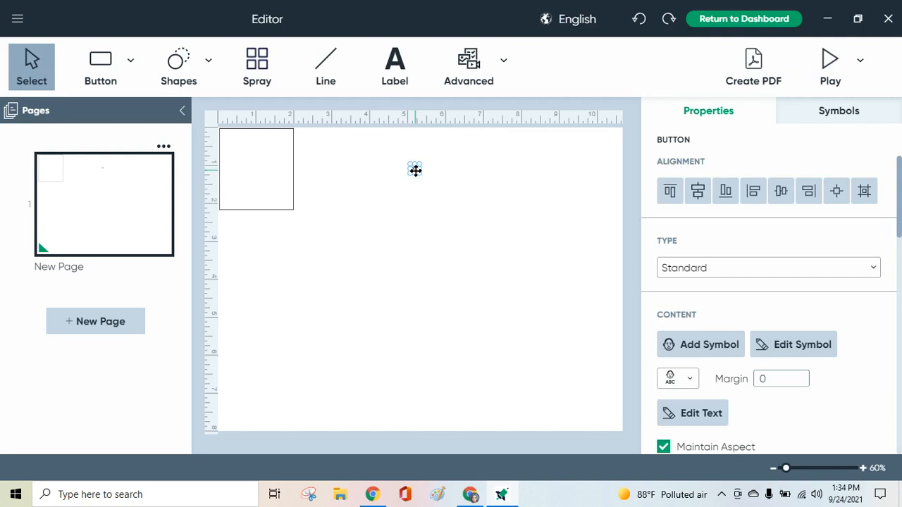
left_click_drag(415, 171, 554, 269)
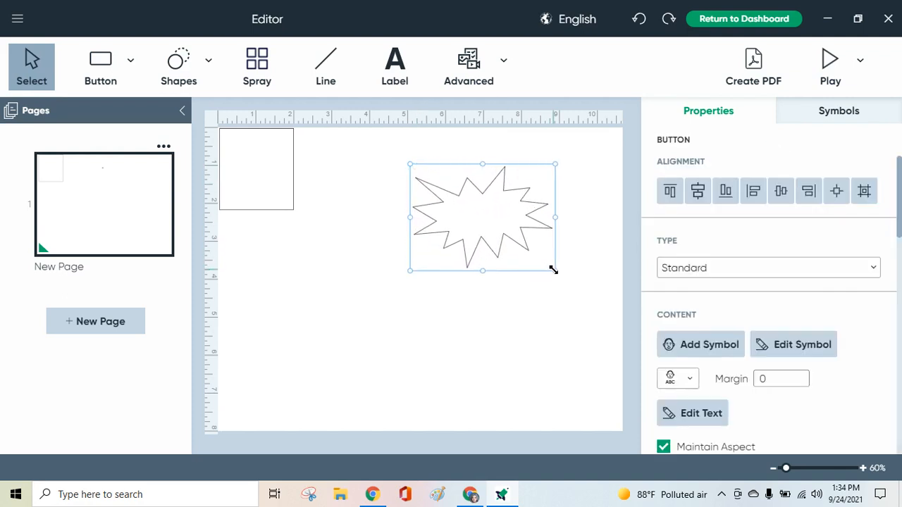
Delete the starburst shape from the page, leaving nothing selected
right_click(521, 323)
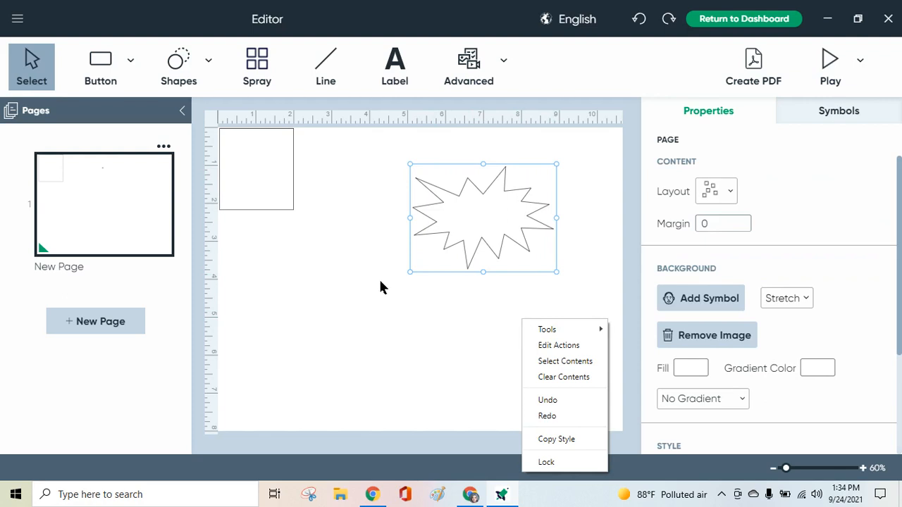
left_click(461, 166)
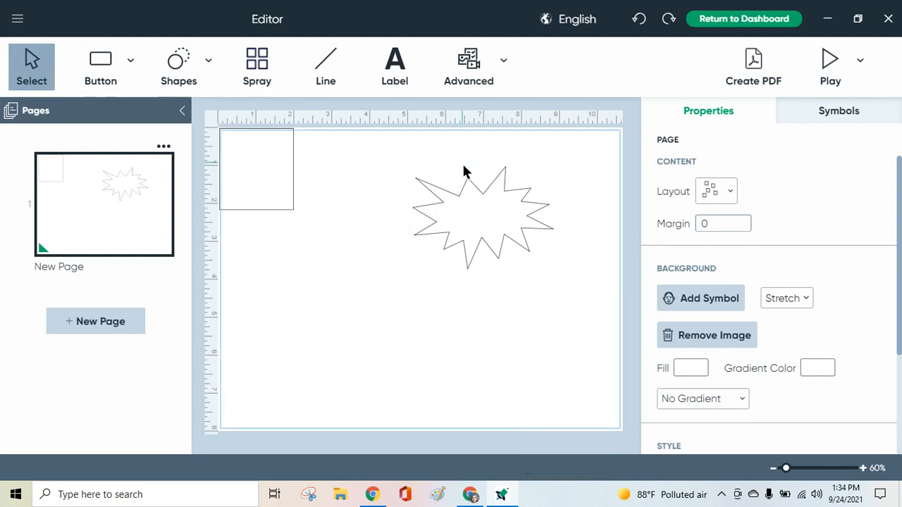
left_click(489, 204)
key("Delete")
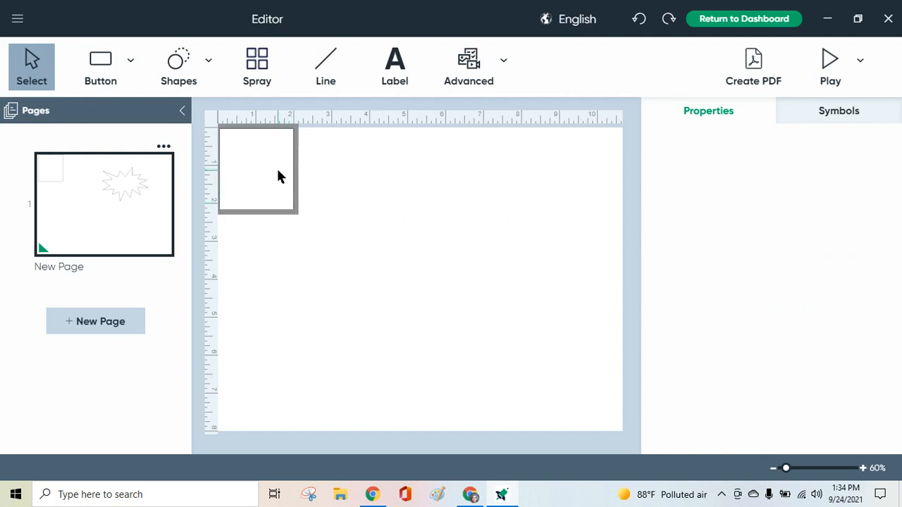
left_click(491, 190)
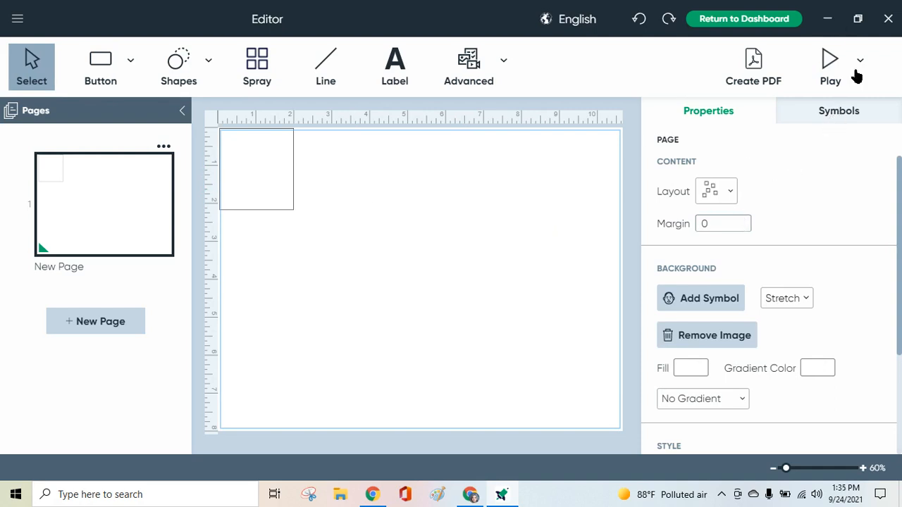
Search the symbol library for Texas and put the brown Texas map symbol on the square button
left_click(852, 121)
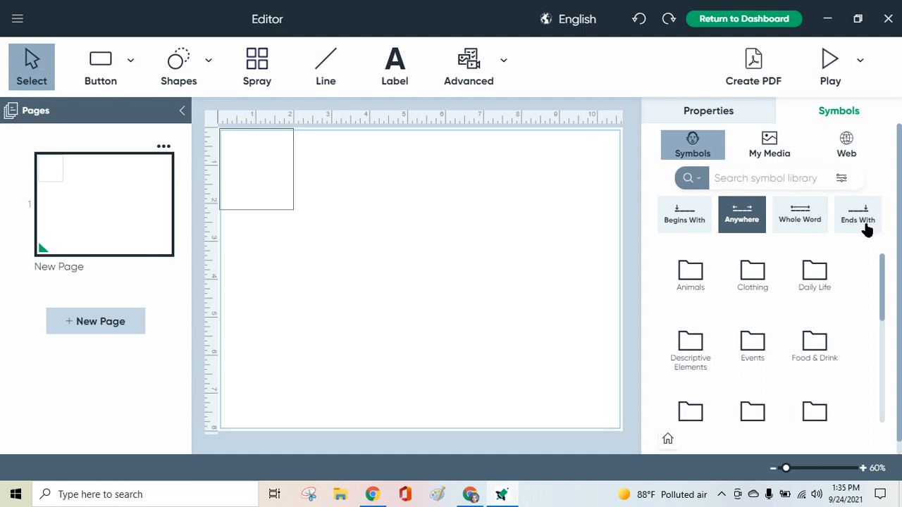
left_click(736, 181)
type("Te")
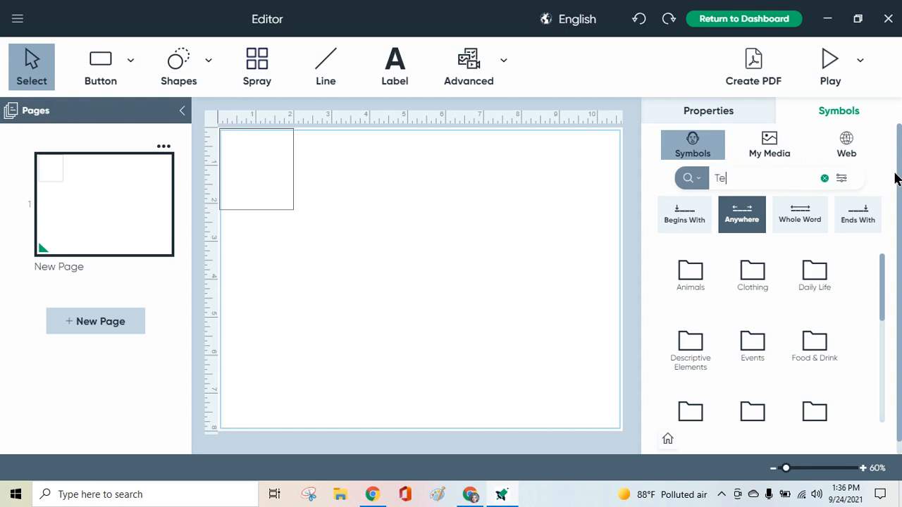
type("xas")
key("Return")
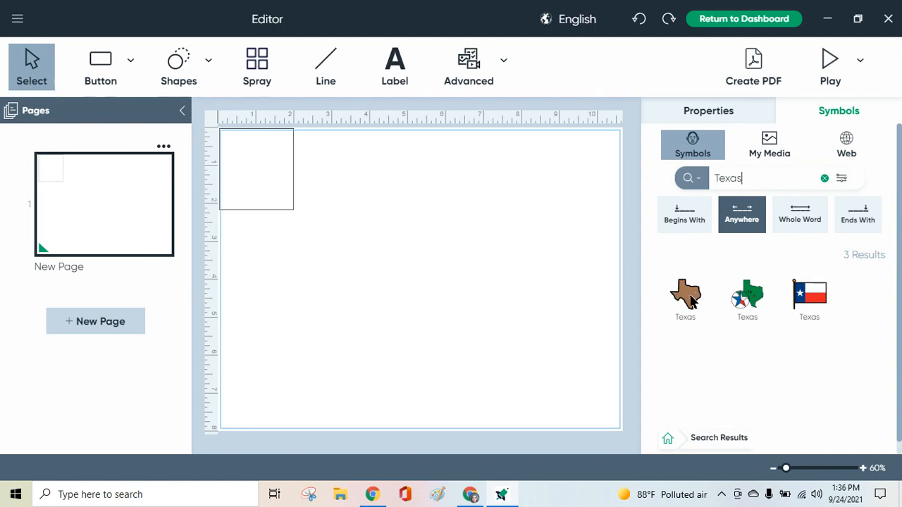
left_click(692, 301)
left_click_drag(692, 301, 254, 176)
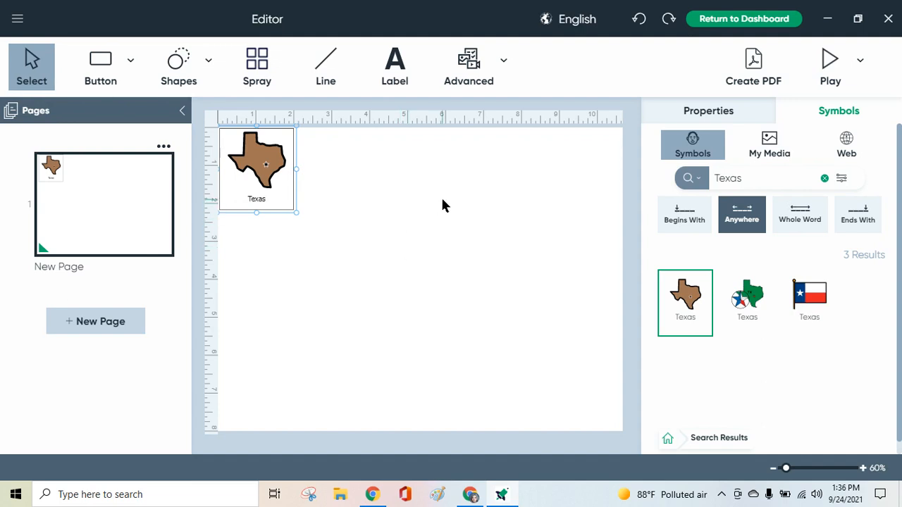
Examine the Texas button's alignment, type, content, font, background, border style and state properties
left_click(713, 114)
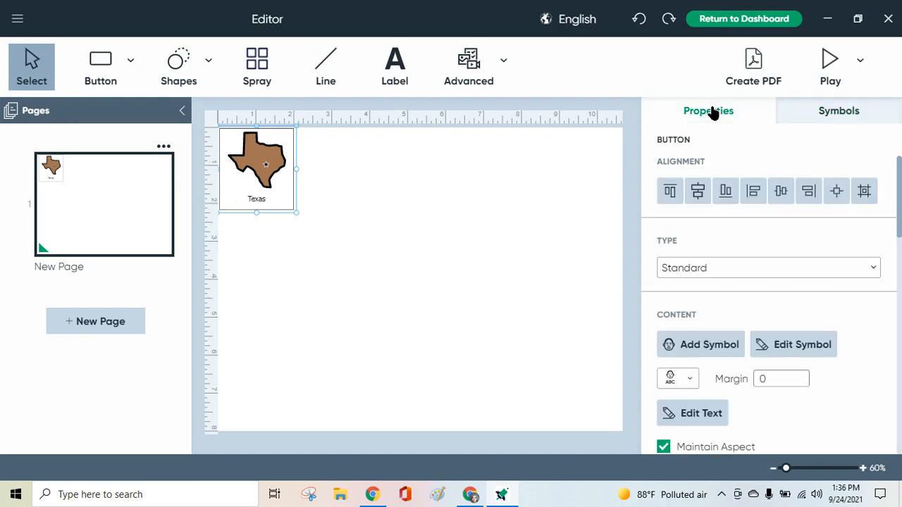
scroll(816, 282, "down", 4)
scroll(816, 281, "up", 2)
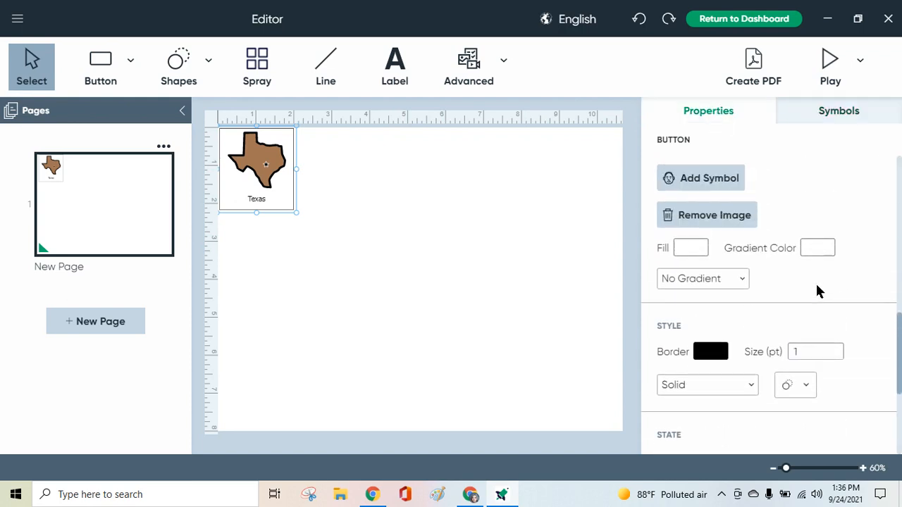
scroll(818, 289, "up", 4)
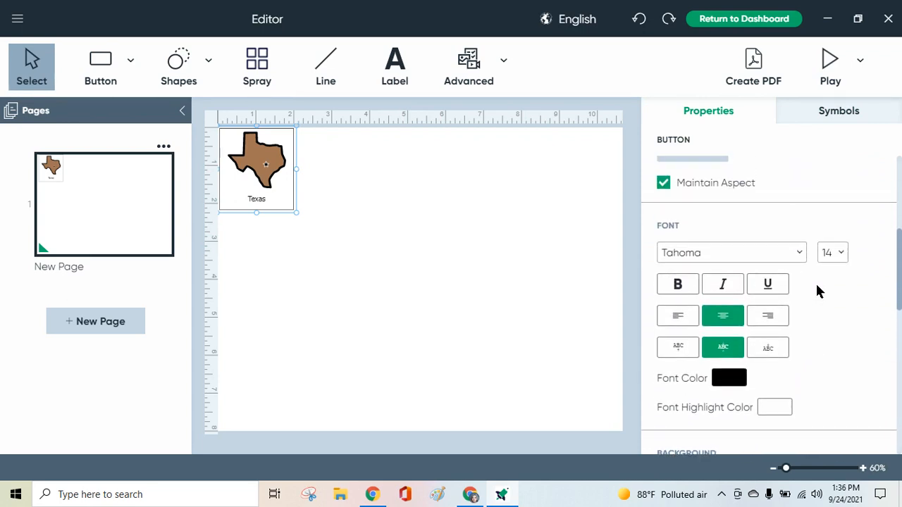
scroll(818, 289, "up", 3)
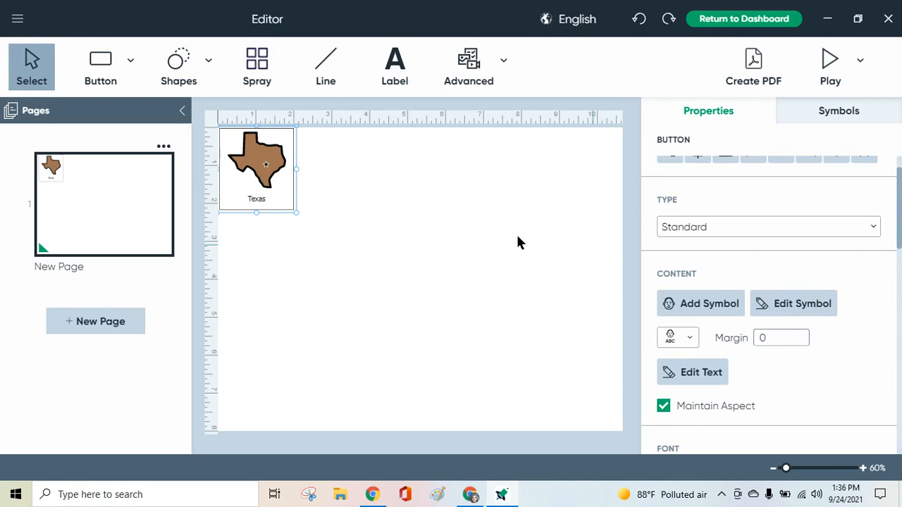
scroll(647, 207, "up", 1)
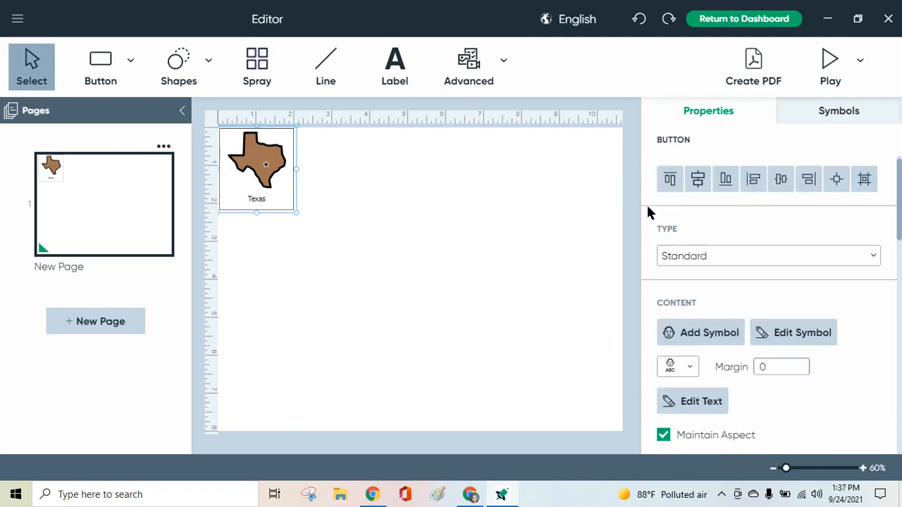
scroll(647, 207, "down", 2)
scroll(647, 212, "up", 1)
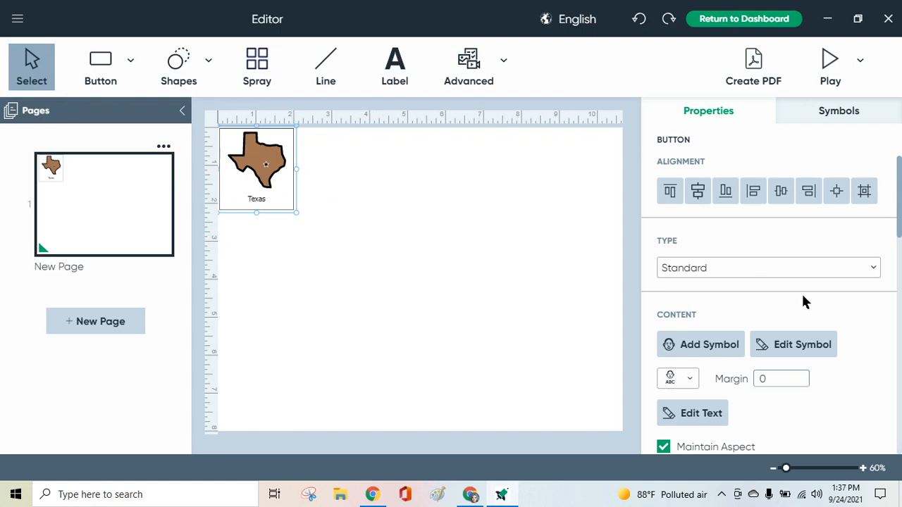
scroll(805, 302, "down", 6)
scroll(805, 301, "up", 4)
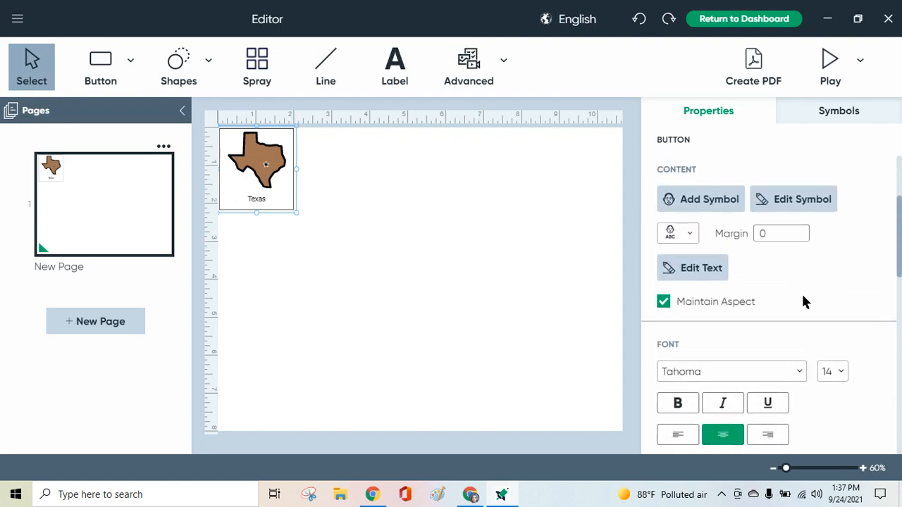
scroll(806, 302, "down", 4)
scroll(806, 302, "up", 1)
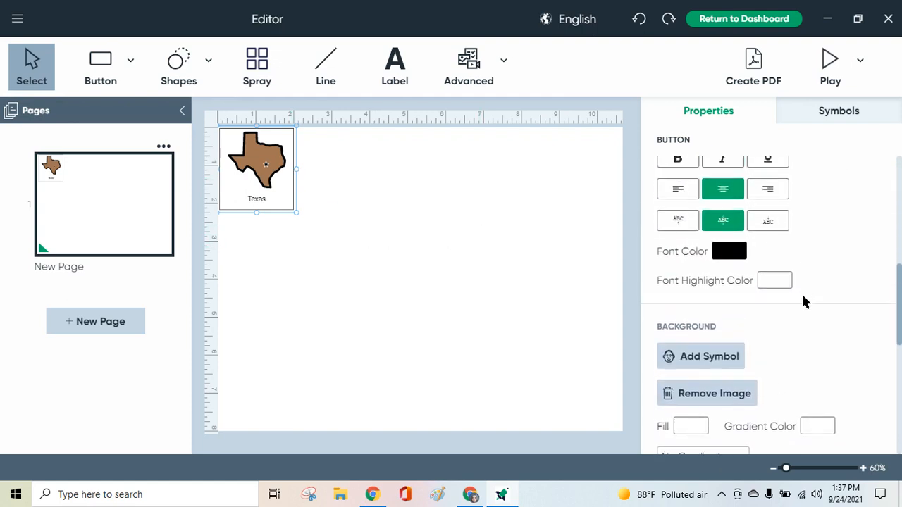
scroll(806, 301, "up", 2)
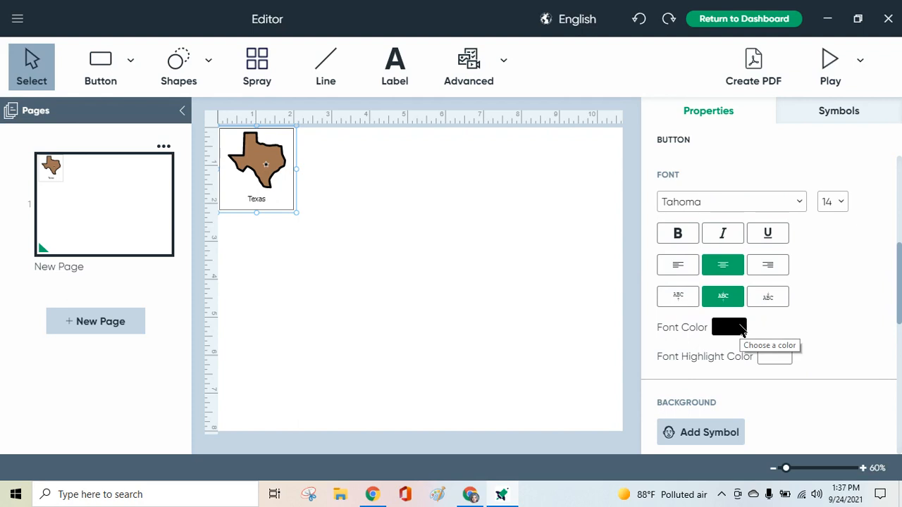
scroll(835, 313, "down", 4)
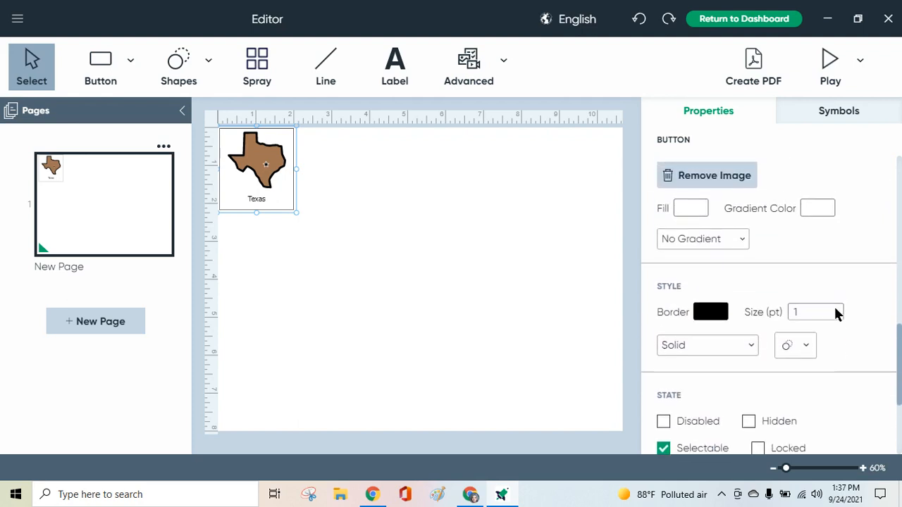
scroll(836, 310, "up", 2)
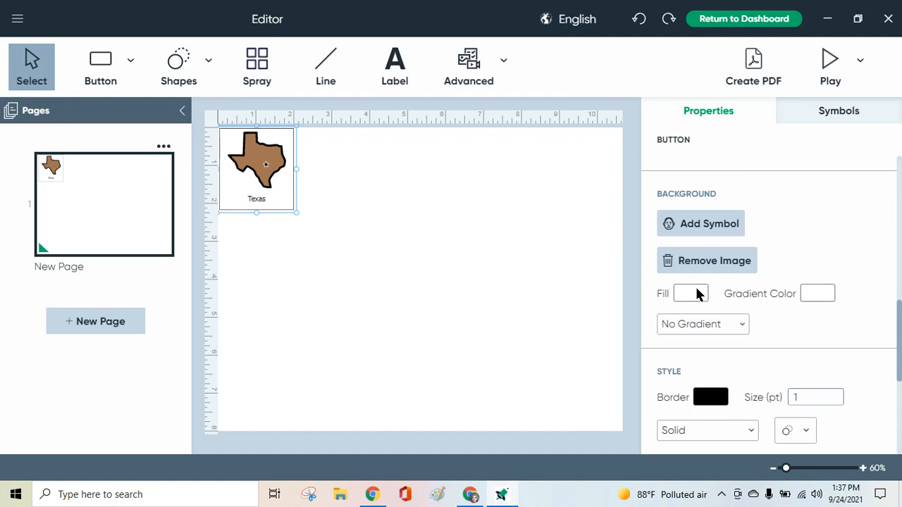
Set the Texas button's border size to 4 pt
left_click(736, 326)
left_click(741, 329)
scroll(769, 352, "down", 3)
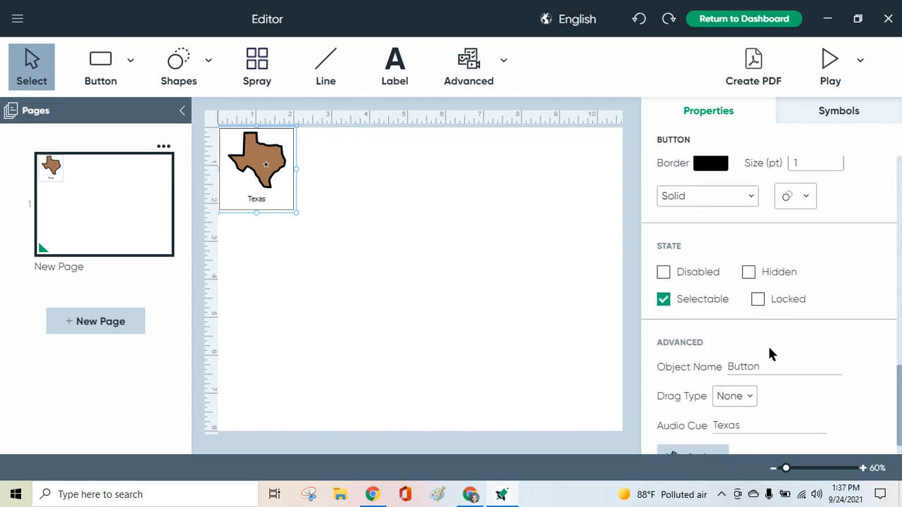
scroll(769, 353, "up", 2)
scroll(769, 352, "down", 2)
left_click_drag(825, 196, 768, 204)
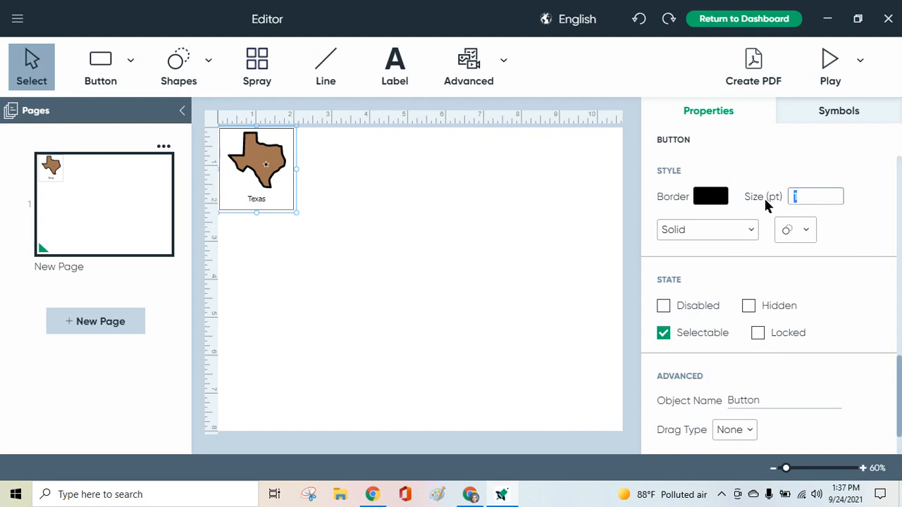
type("4")
left_click(850, 228)
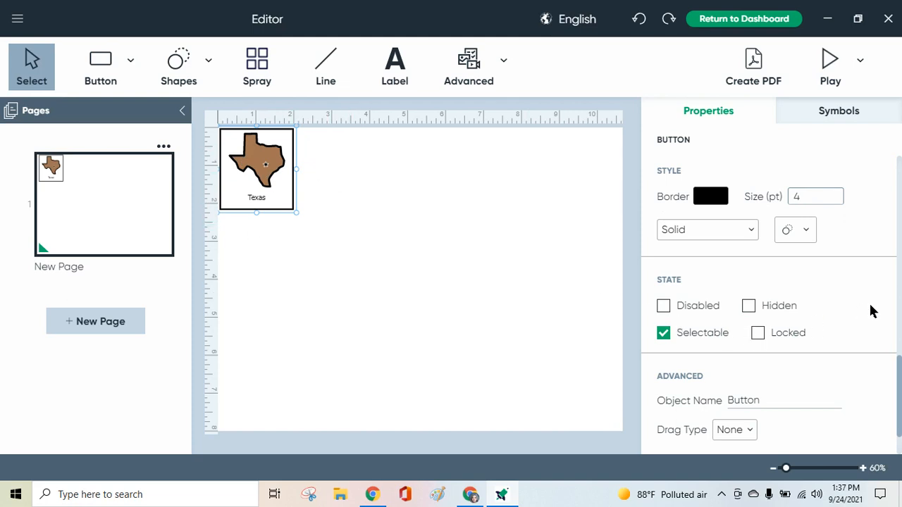
Fill the Texas button's background with the yellow swatch F8E71C
scroll(871, 312, "up", 3)
scroll(871, 312, "down", 1)
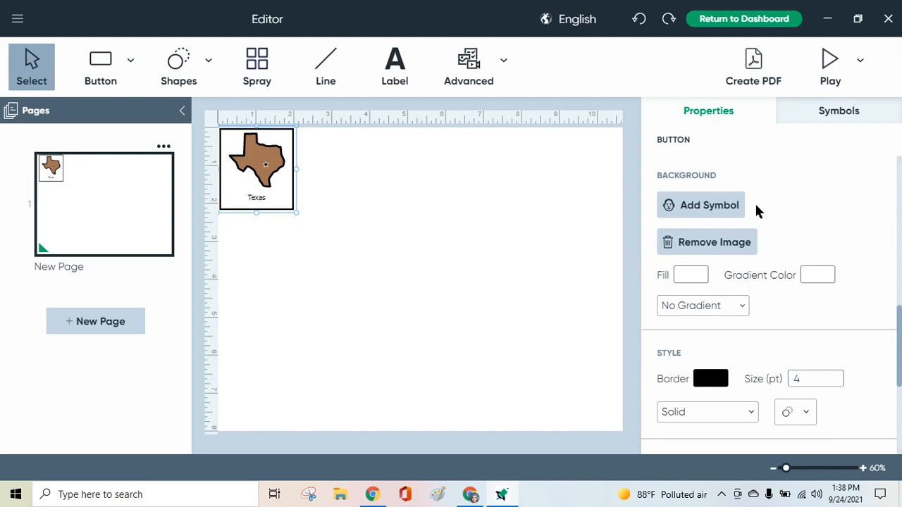
left_click(696, 275)
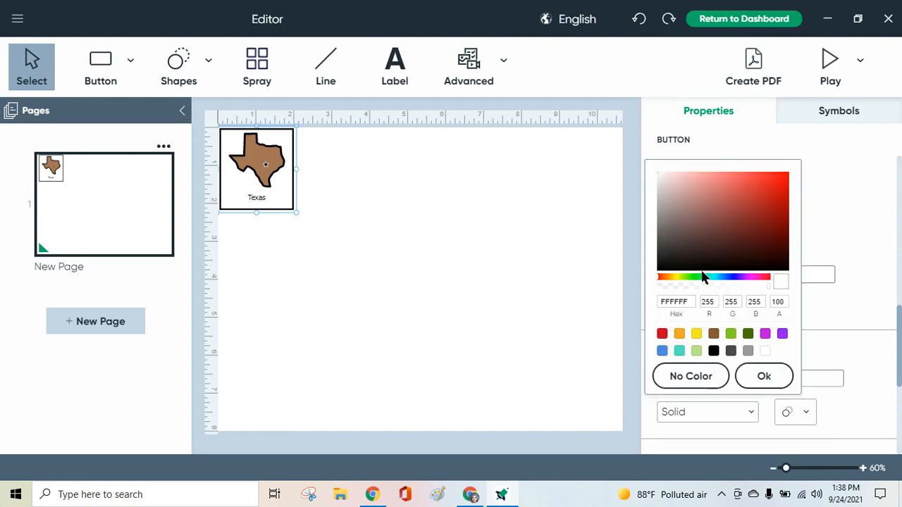
left_click(695, 335)
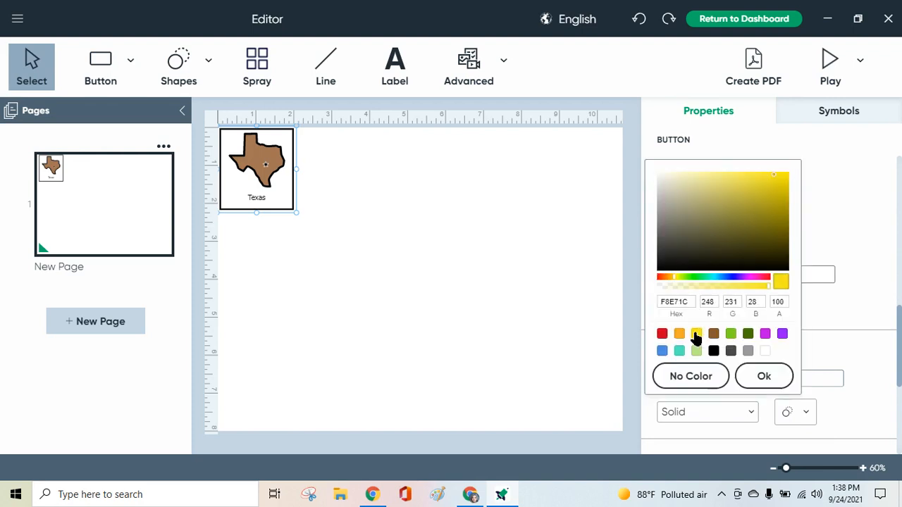
left_click(762, 376)
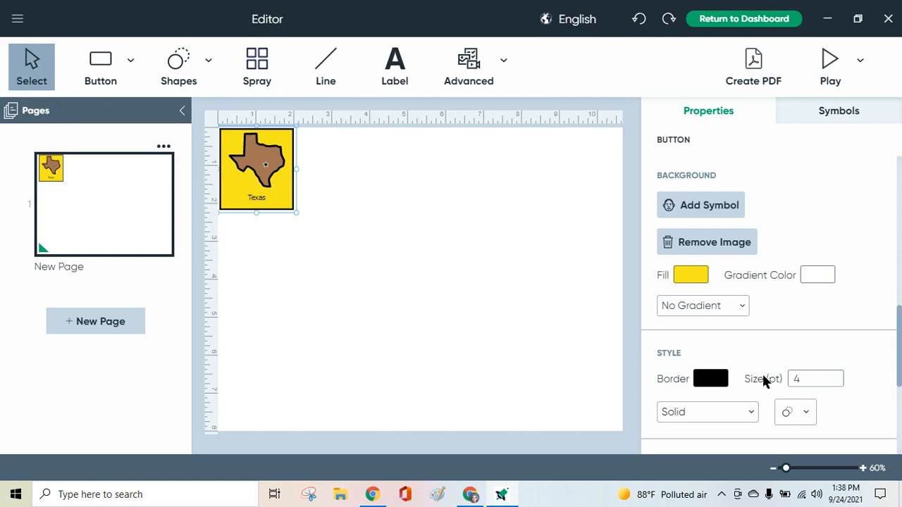
Spray the Texas button across the page into five columns by three rows, and delete all of these buttons
left_click(258, 65)
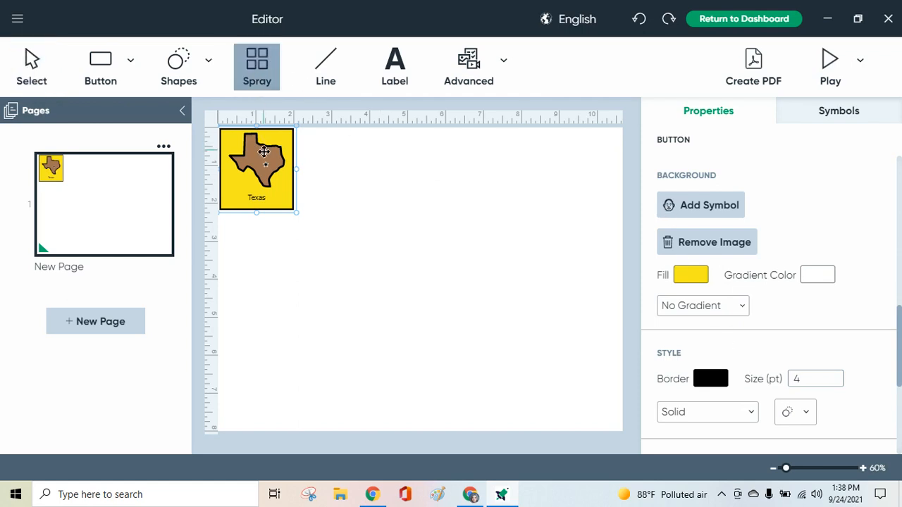
mouse_move(263, 152)
left_mouse_down()
mouse_move(352, 155)
mouse_move(519, 193)
mouse_move(538, 211)
mouse_move(546, 325)
left_mouse_up()
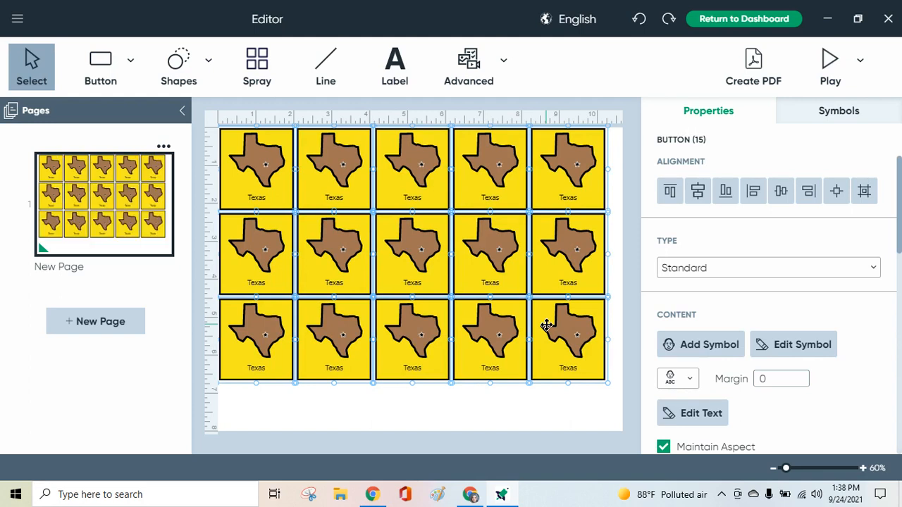
key("Delete")
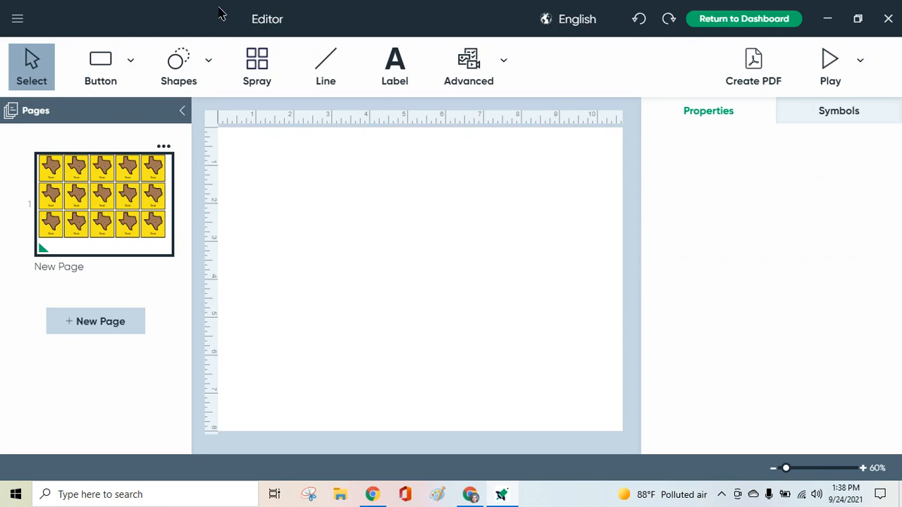
Draw a new square button about 2.4 by 2.4 inches in the page's upper left corner
left_click(105, 67)
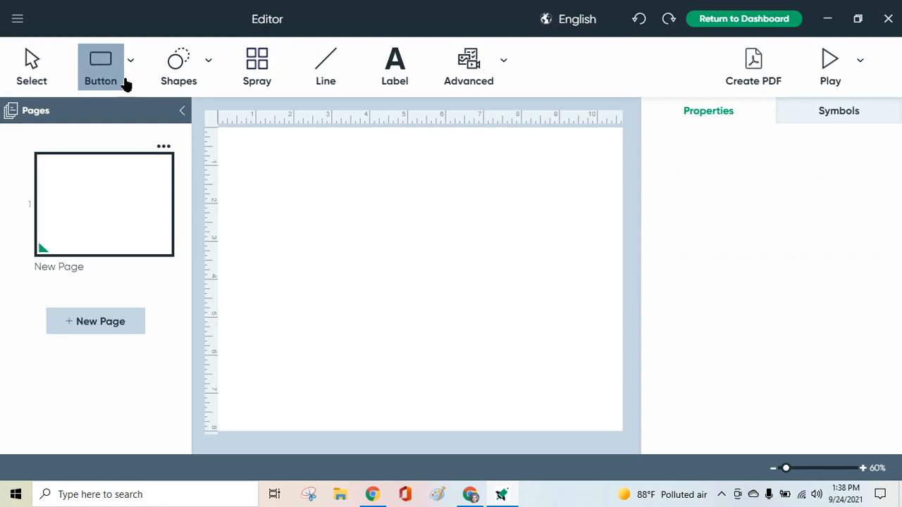
left_click(220, 129)
left_click_drag(272, 167, 312, 196)
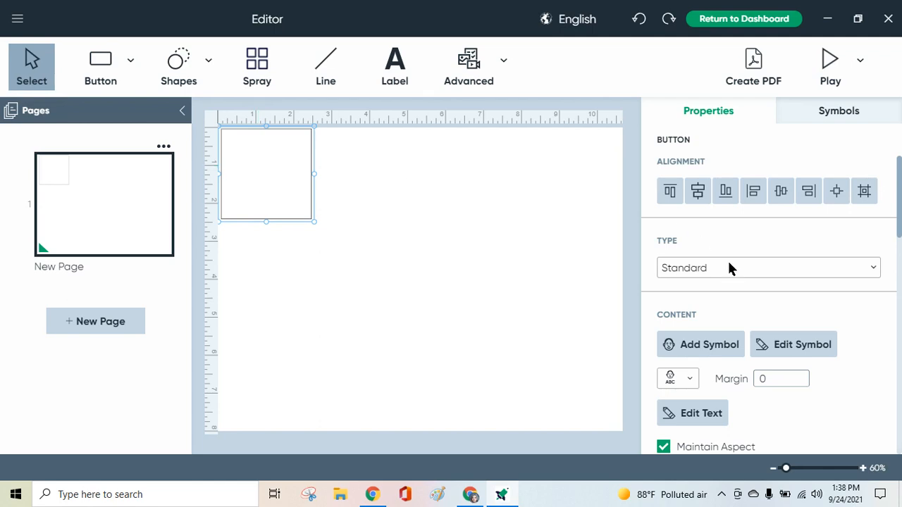
Set the new empty button's border size to 6 pt
scroll(812, 299, "down", 5)
scroll(812, 299, "up", 1)
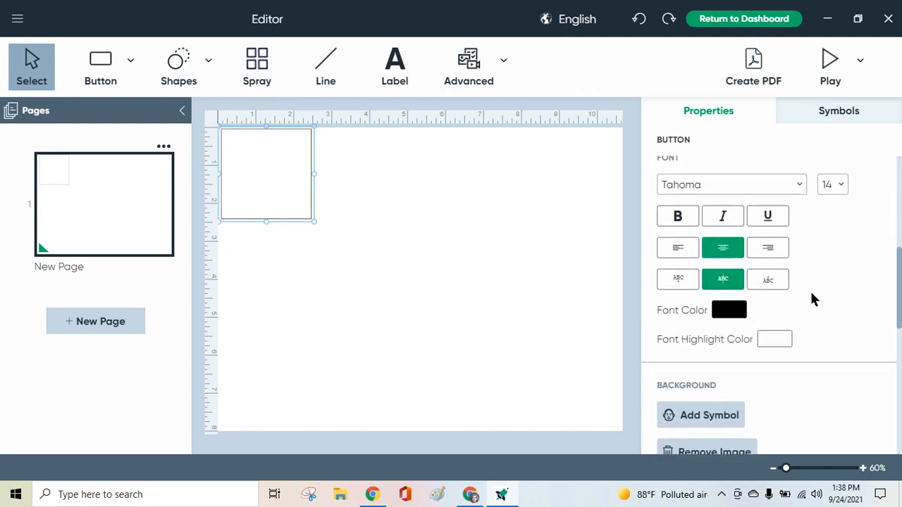
scroll(812, 296, "up", 3)
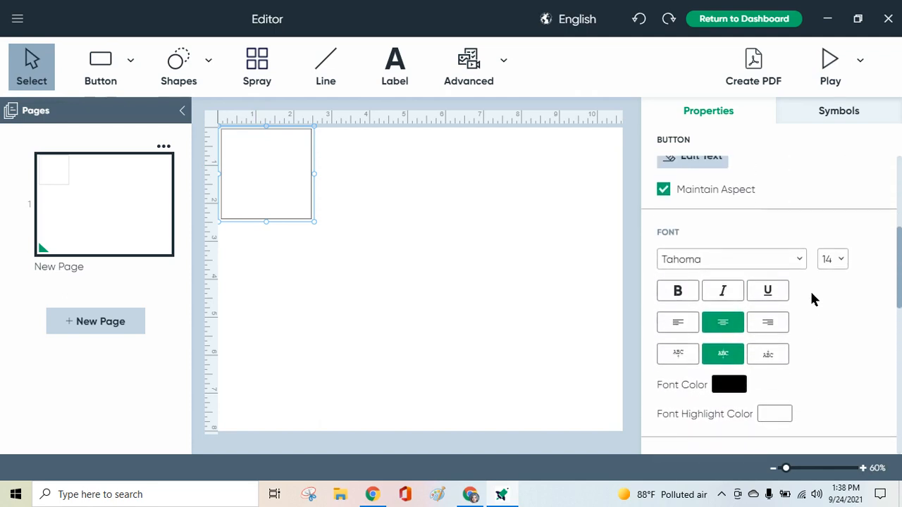
scroll(812, 296, "down", 6)
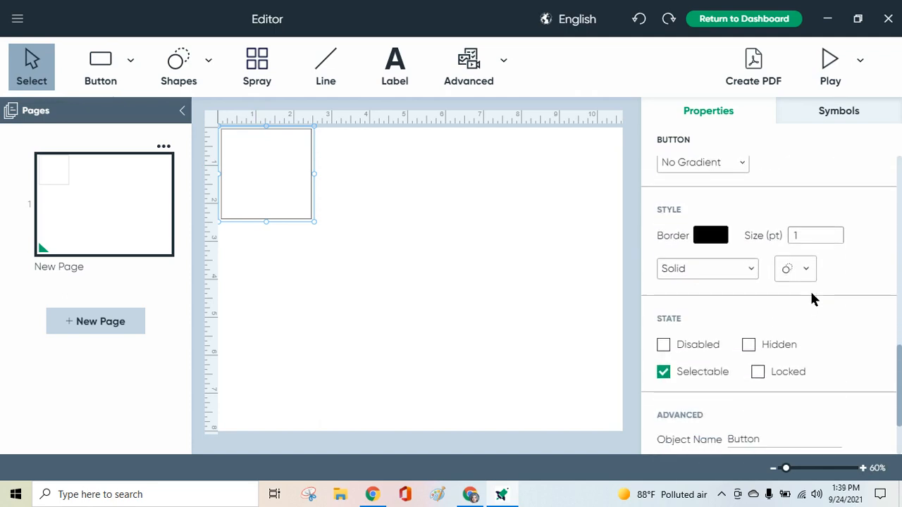
left_click(807, 234)
left_click(848, 264)
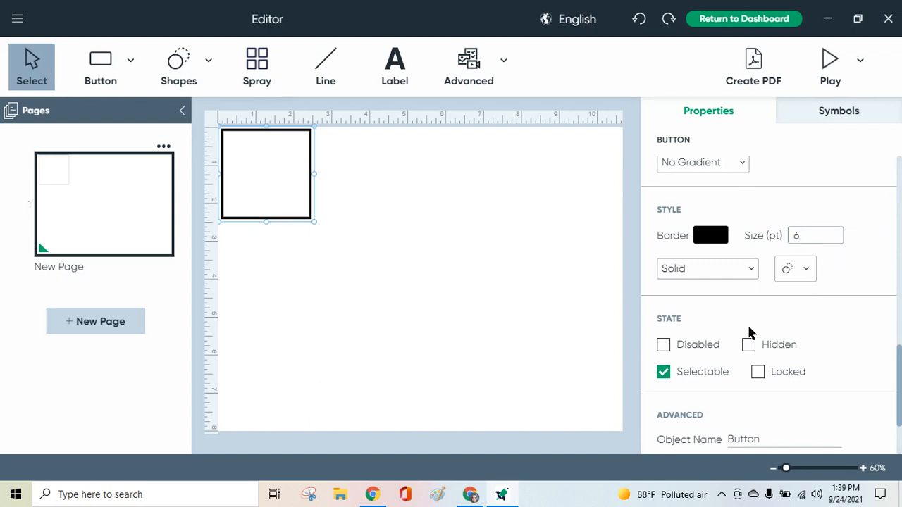
Fill the empty button's background with the yellow swatch F8E71C
scroll(723, 353, "up", 2)
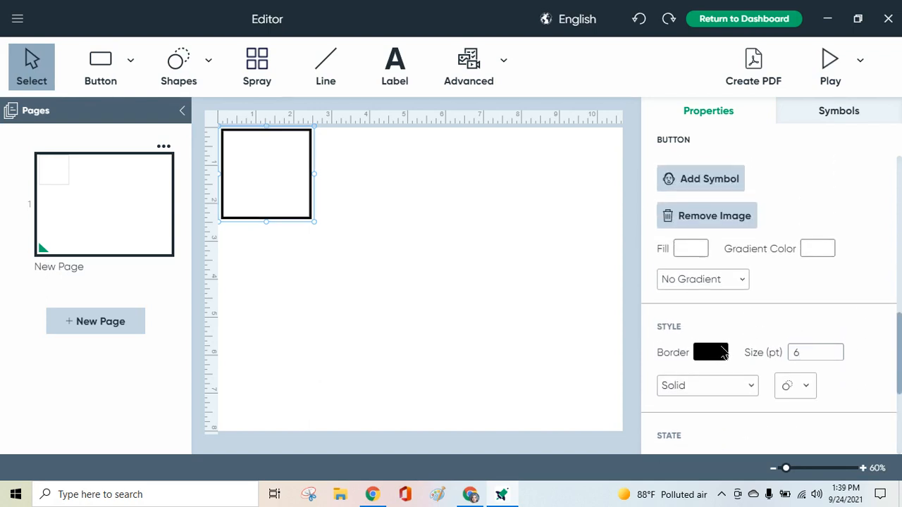
left_click(697, 250)
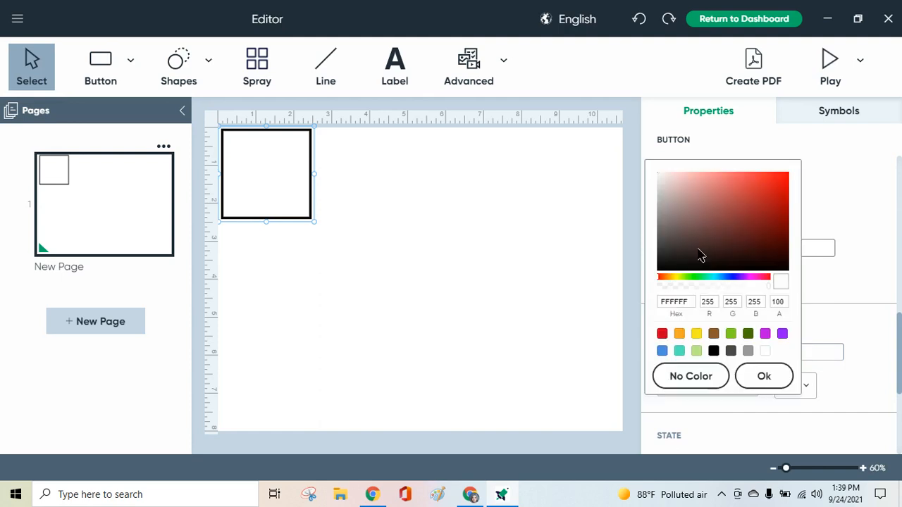
left_click(696, 335)
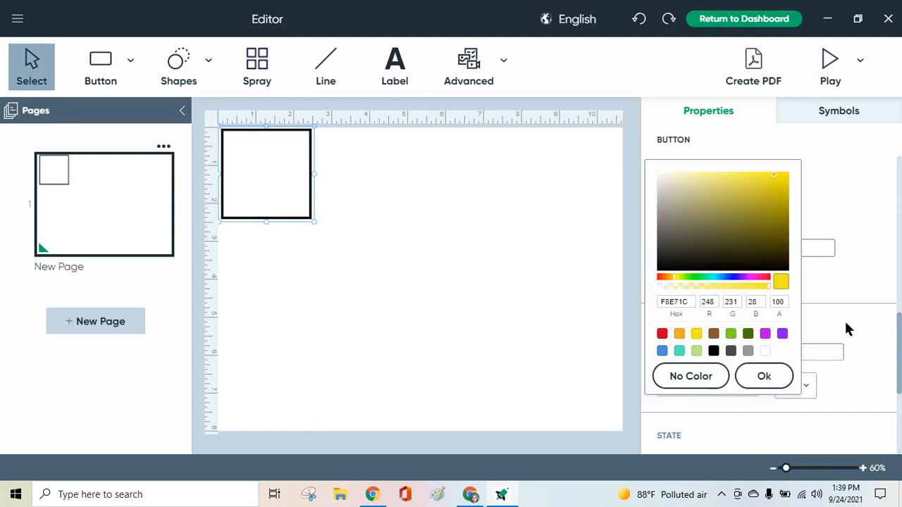
left_click(760, 376)
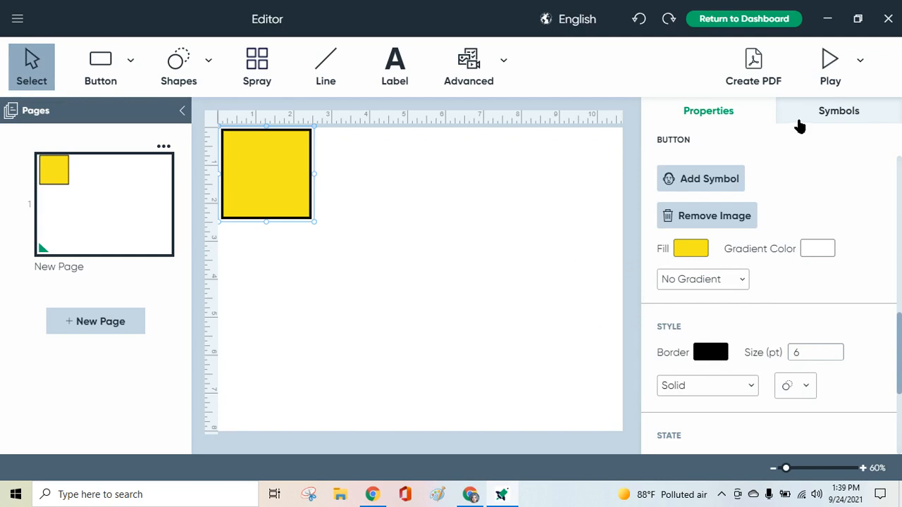
Bring up the Texas symbol results and spray the yellow button into a grid of four columns by three rows
left_click(874, 110)
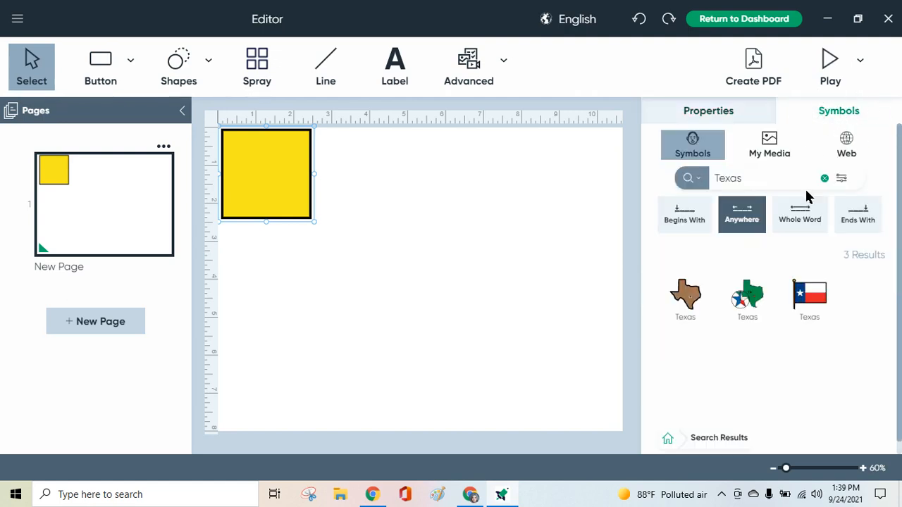
left_click(685, 302)
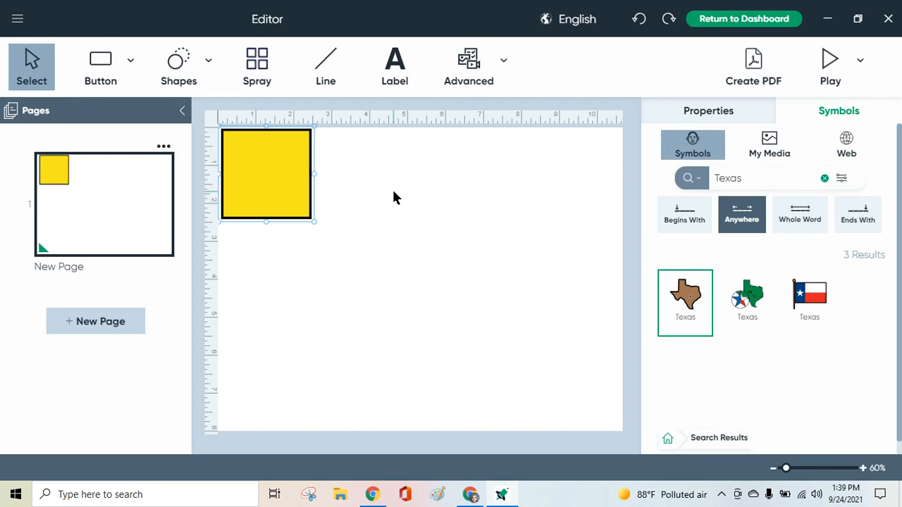
left_click(252, 62)
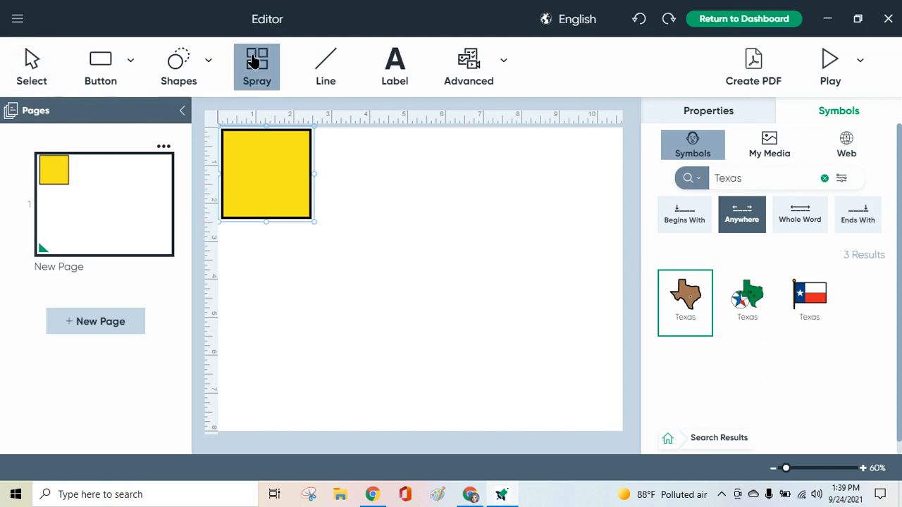
mouse_move(249, 191)
left_mouse_down()
mouse_move(465, 202)
mouse_move(524, 246)
mouse_move(549, 368)
left_mouse_up()
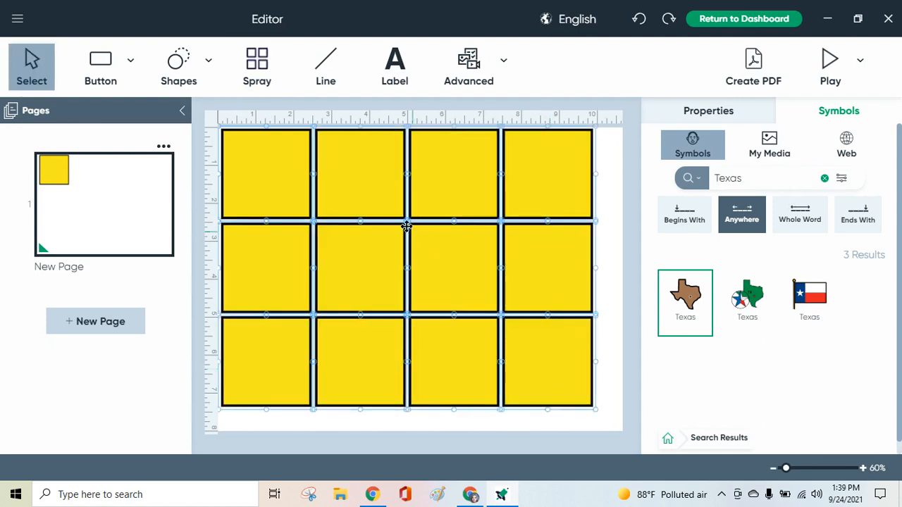
Put the brown Texas map symbol on the top row's first button and the Texas flag symbol on its second
left_click_drag(686, 302, 254, 175)
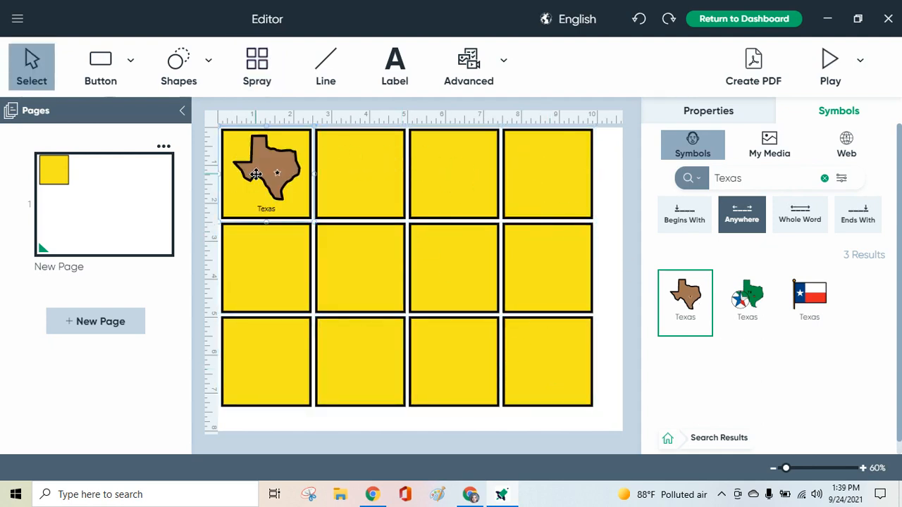
left_click_drag(810, 295, 361, 181)
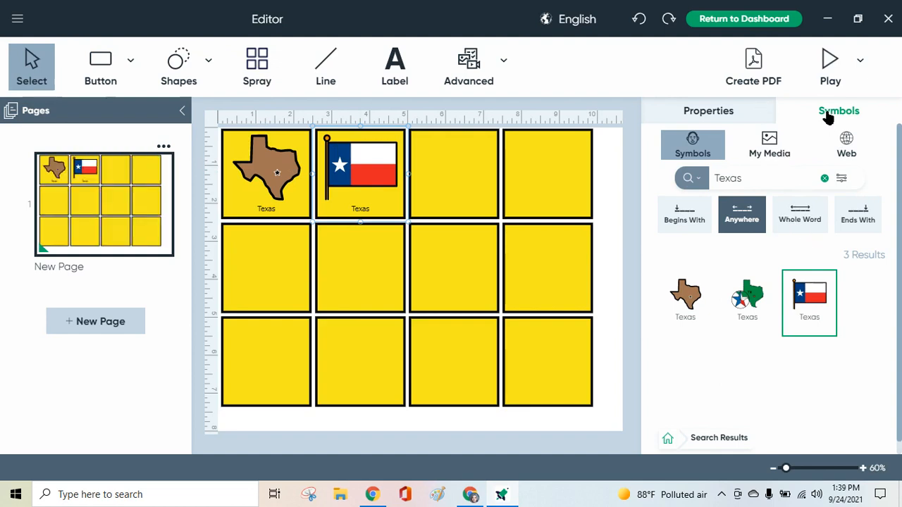
Search for bluebonnet in the symbol library and among web images, and look through the web pictures
left_click_drag(752, 178, 646, 193)
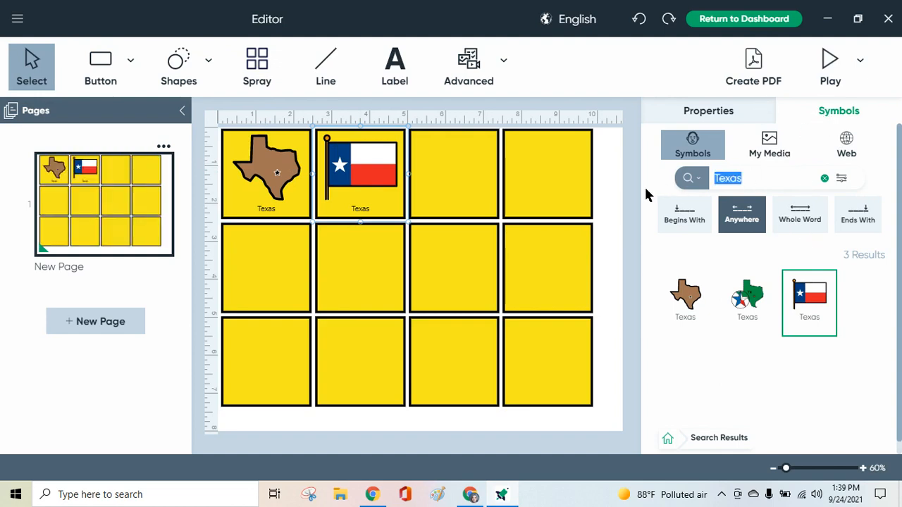
type("bluebonnet")
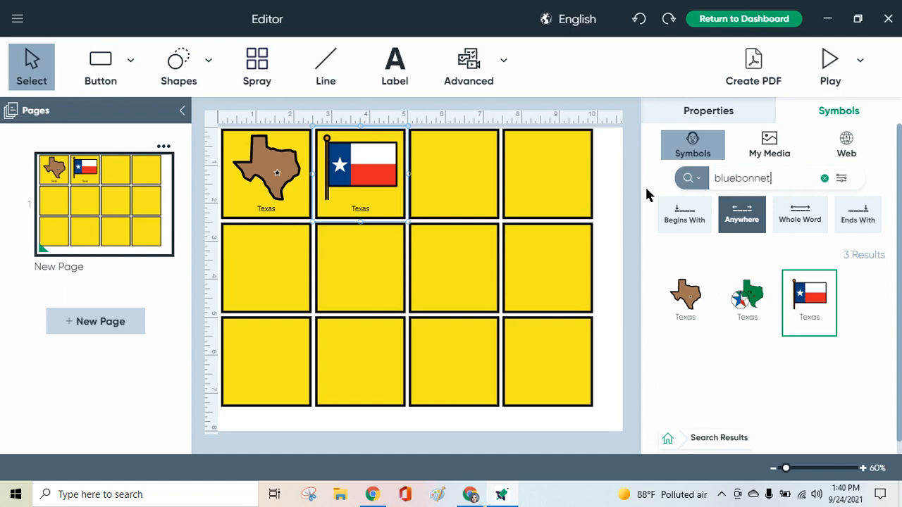
key("Return")
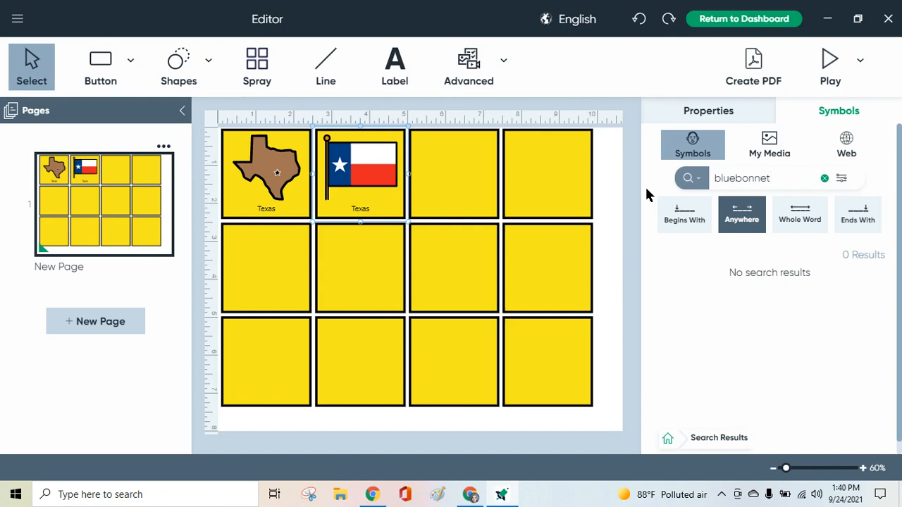
left_click(847, 143)
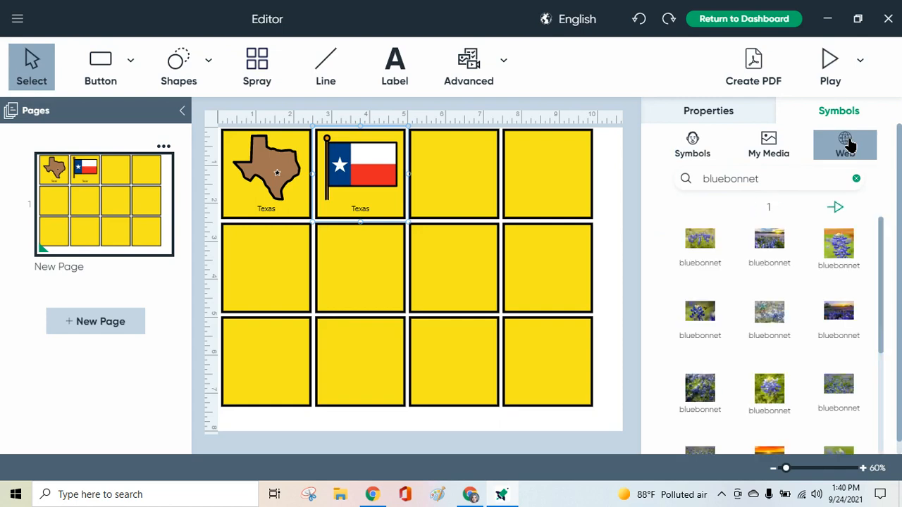
scroll(768, 325, "down", 3)
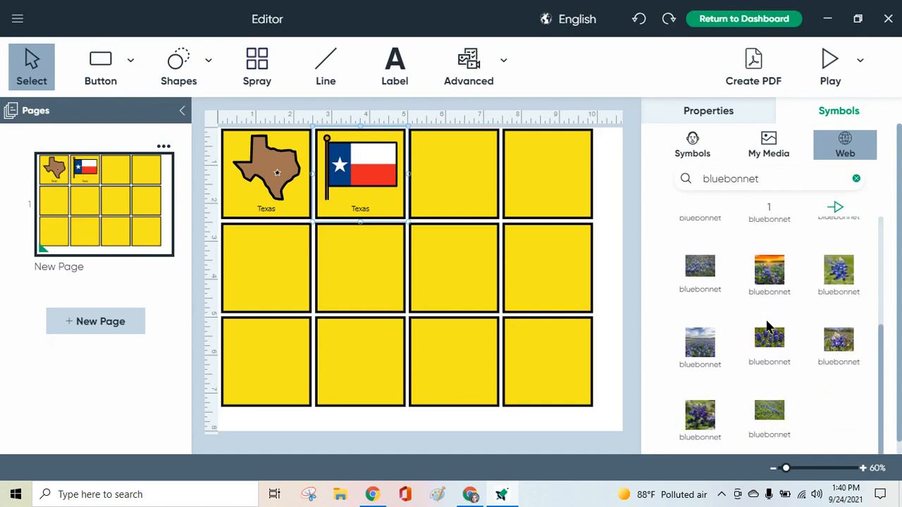
scroll(766, 321, "up", 3)
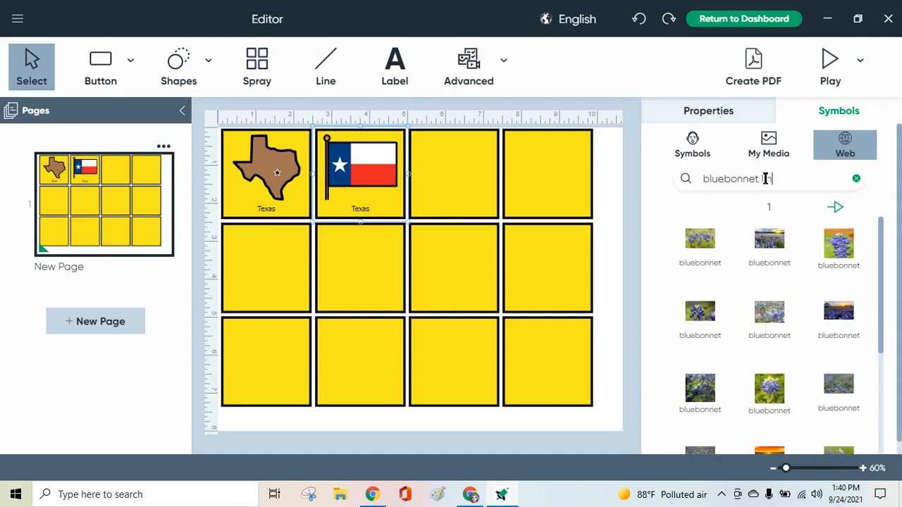
Search the web images for "bluebonnet line drawing" and put the first drawing on the top row's third button
type("drawing")
key("Return")
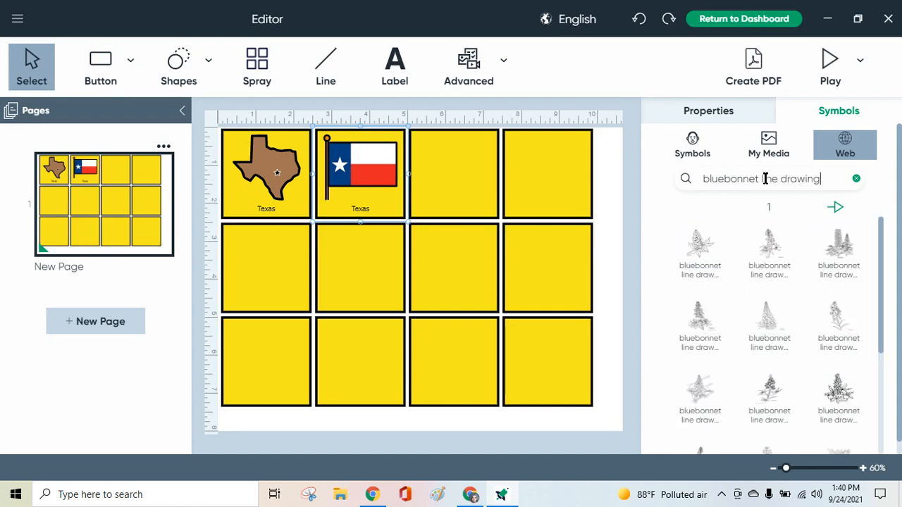
left_click_drag(699, 240, 440, 159)
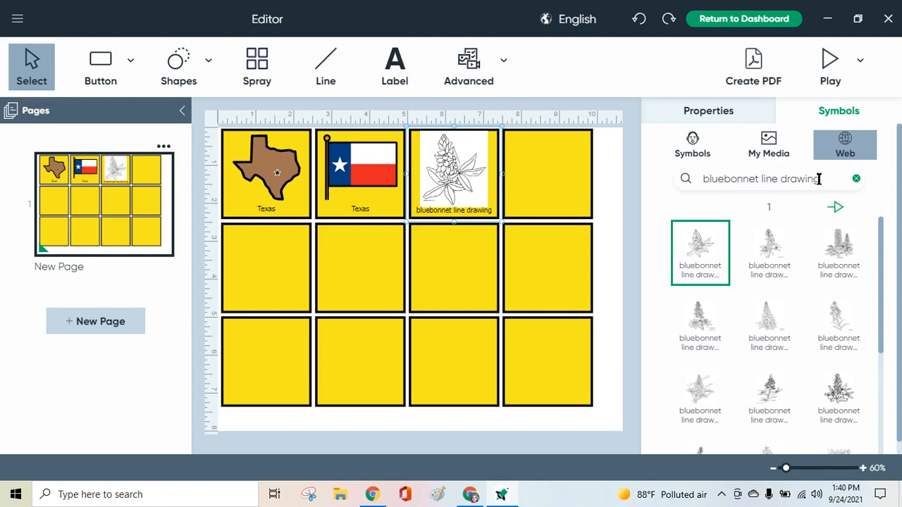
Search the web images for "roadrunner" and look through the pictures
mouse_move(821, 180)
left_mouse_down()
mouse_move(683, 180)
mouse_move(646, 195)
left_mouse_up()
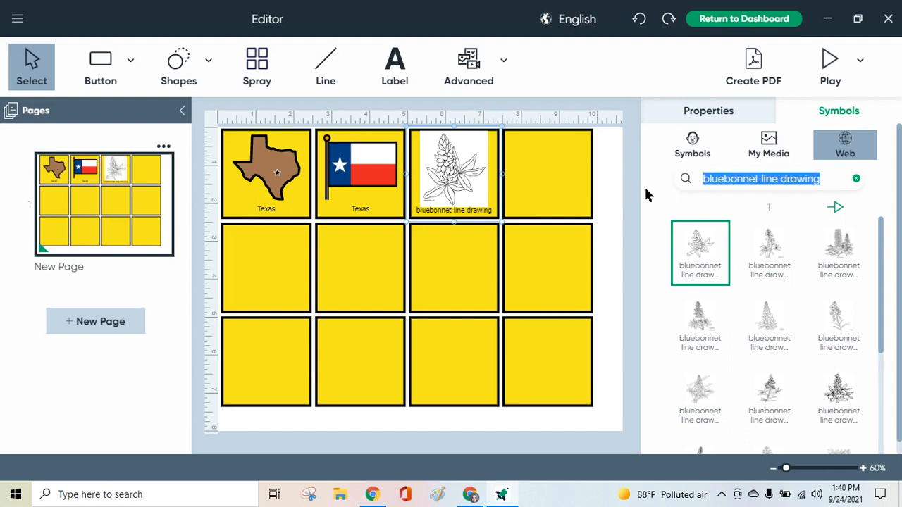
type("road")
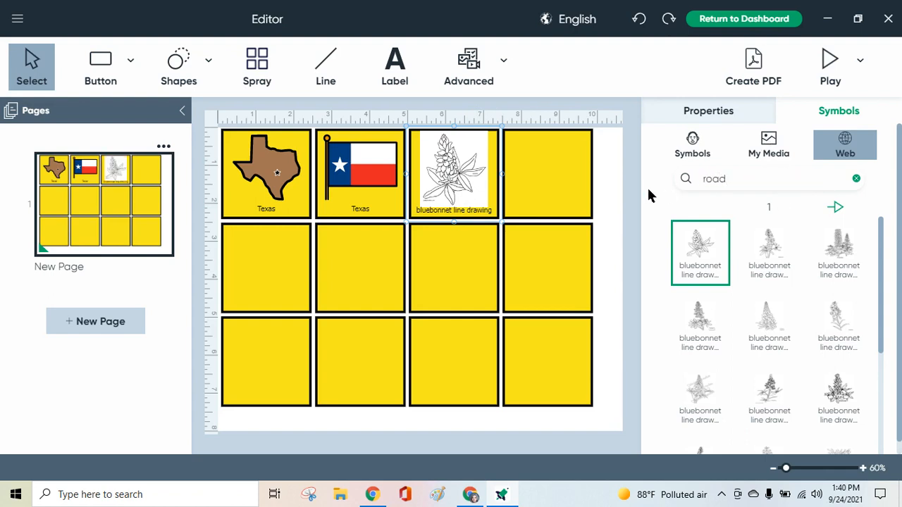
type("runner")
key("Return")
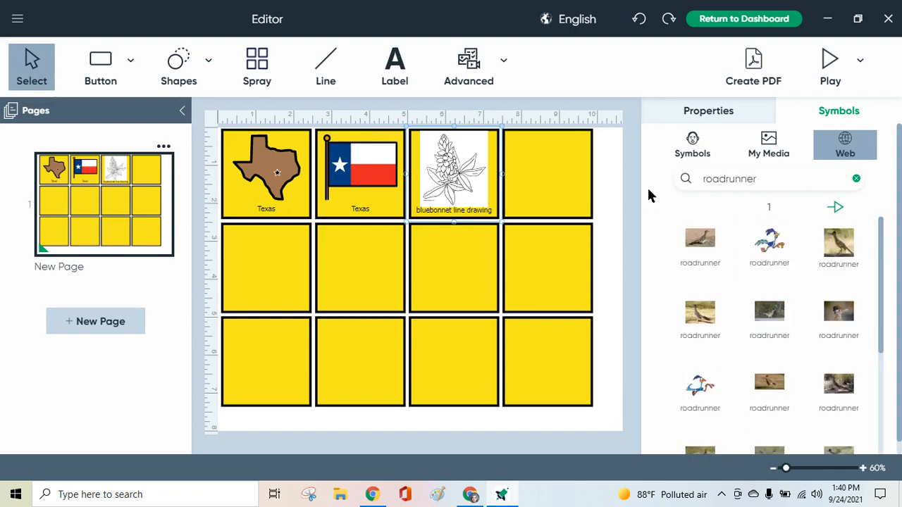
scroll(760, 344, "down", 5)
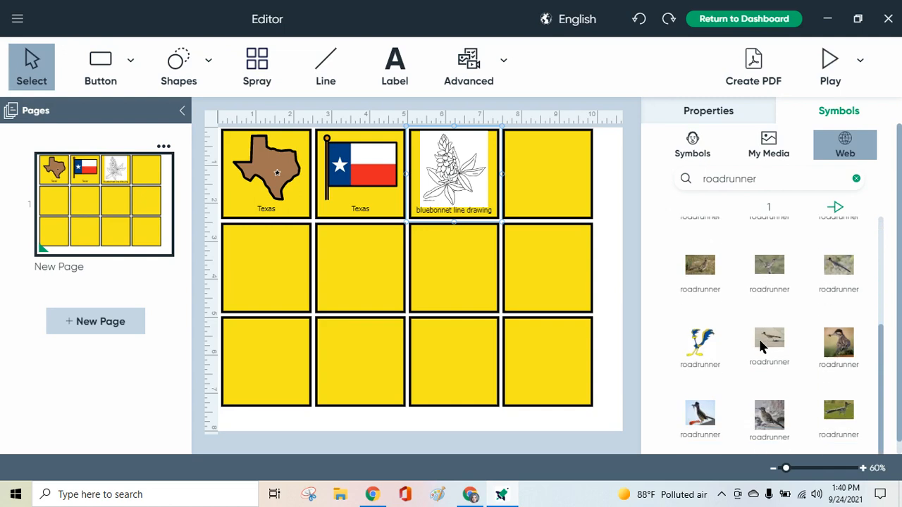
scroll(762, 345, "up", 3)
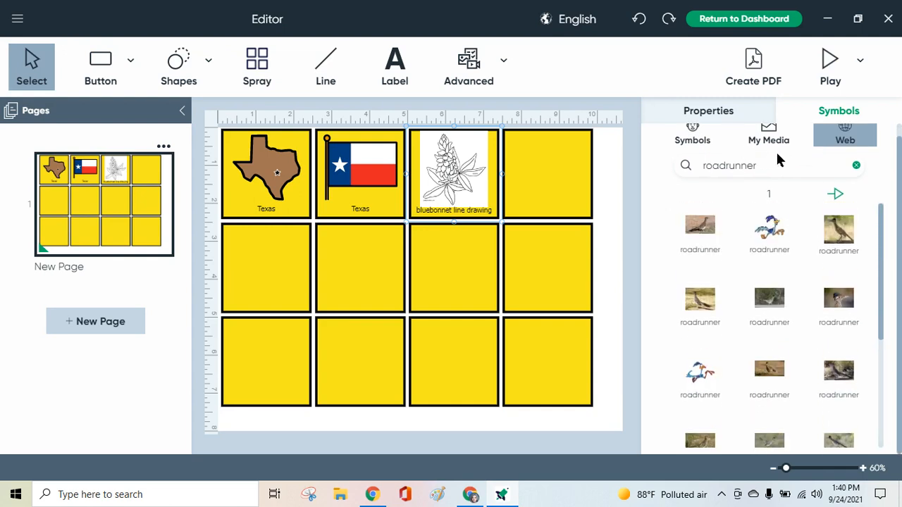
Search the web images for "roadrunner line drawing" and put the second row's first drawing on the top row's fourth button
type("e drawing")
key("Return")
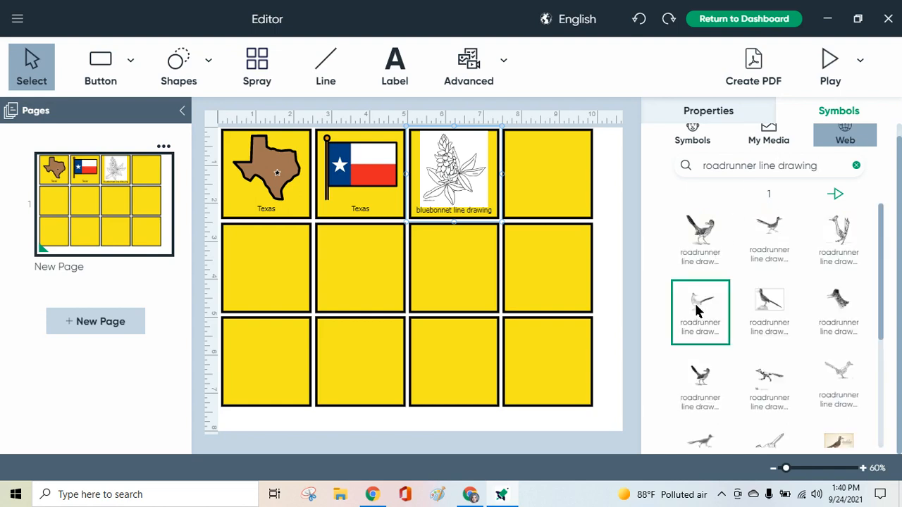
left_click_drag(700, 308, 546, 167)
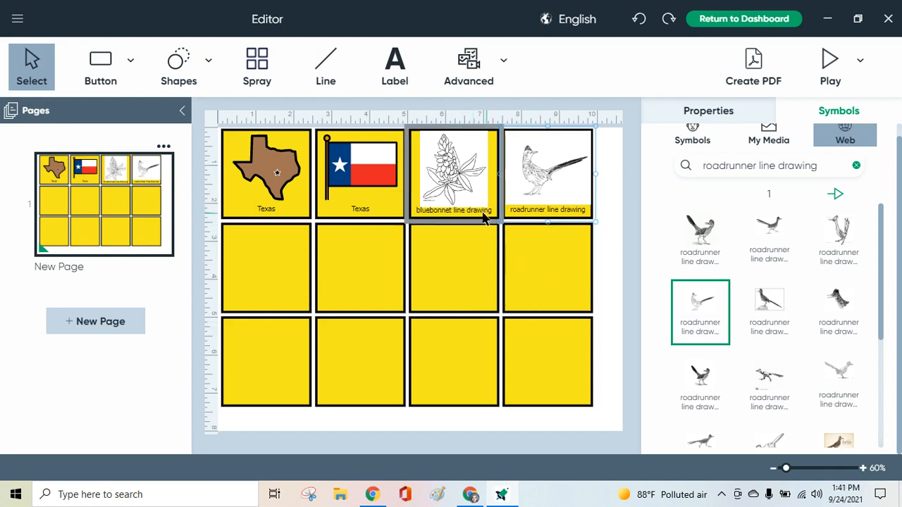
Try to add a text label over the bluebonnet button's caption
left_click(395, 79)
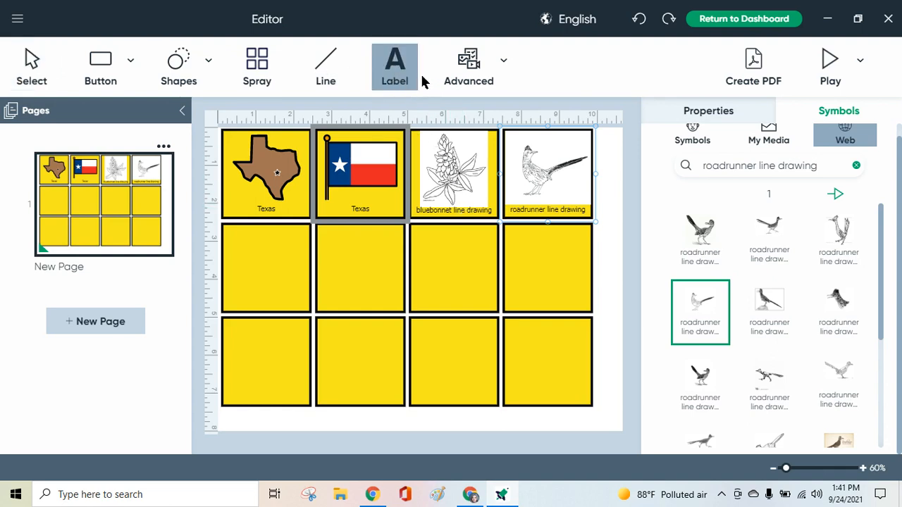
left_click(470, 215)
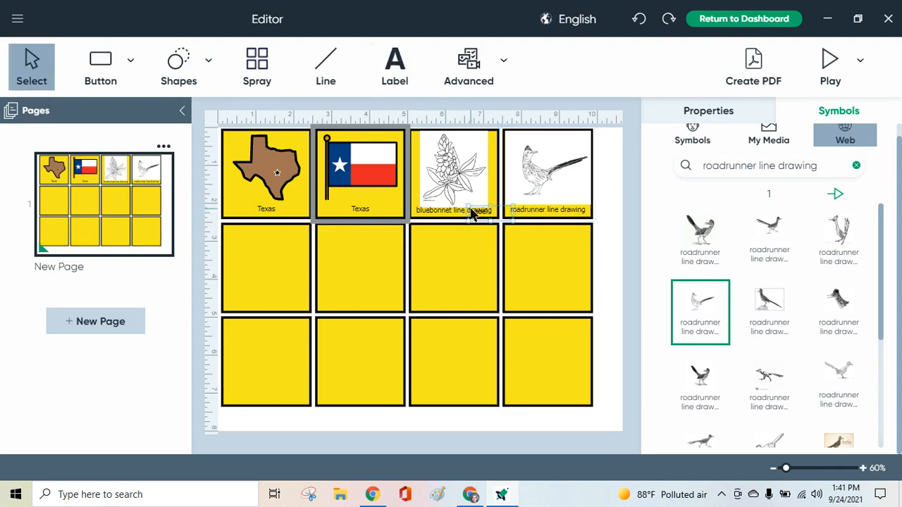
double_click(451, 212)
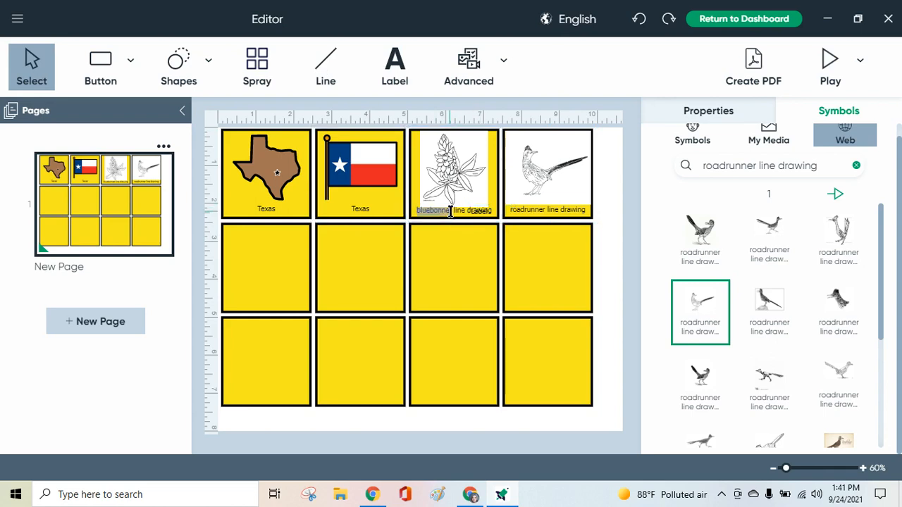
left_click(394, 65)
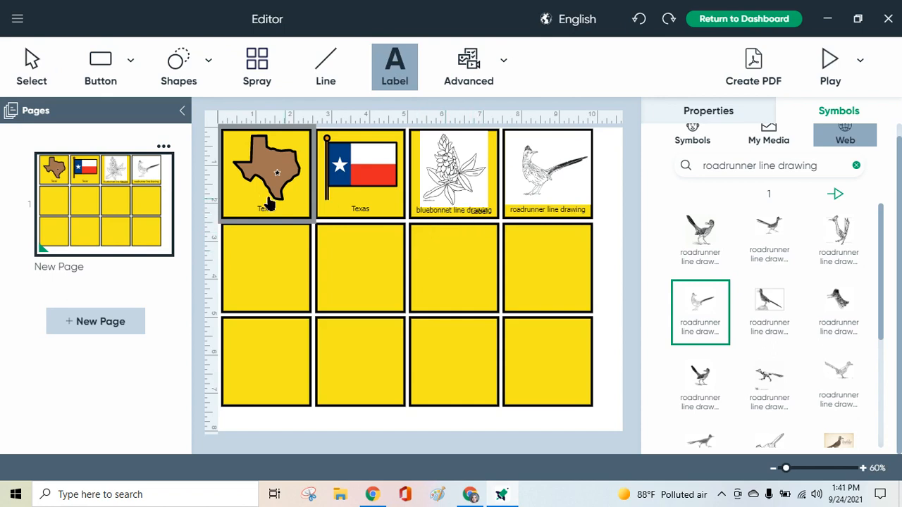
left_click(32, 65)
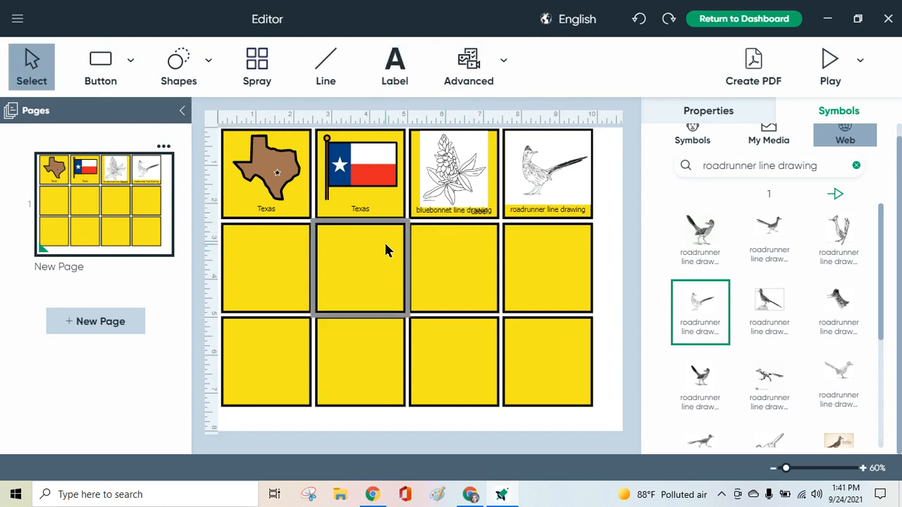
Delete the whole caption of the bluebonnet button and remove the separate text label lying over it
double_click(422, 210)
left_click_drag(465, 211, 504, 215)
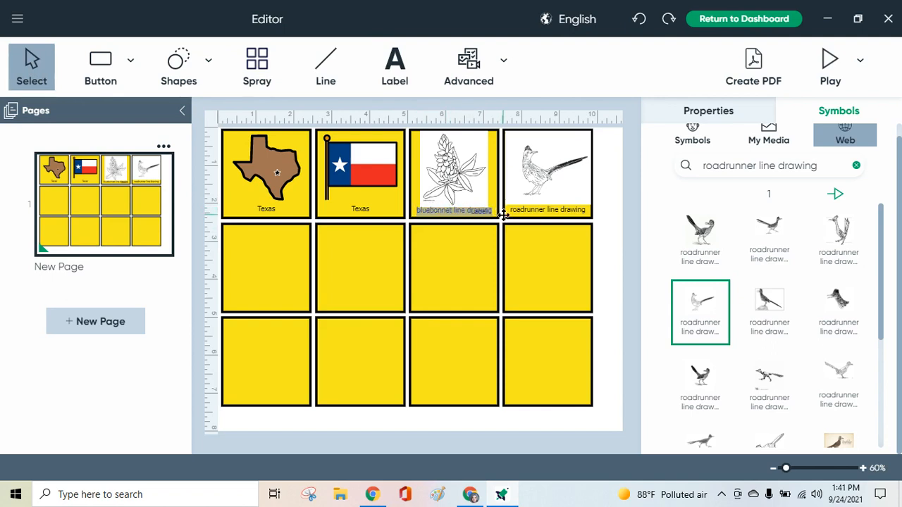
key("BackSpace")
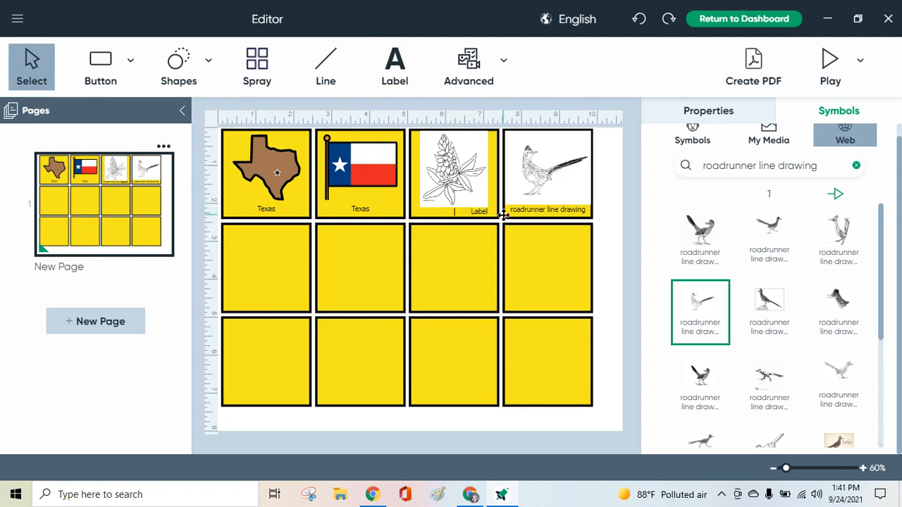
left_click(483, 211)
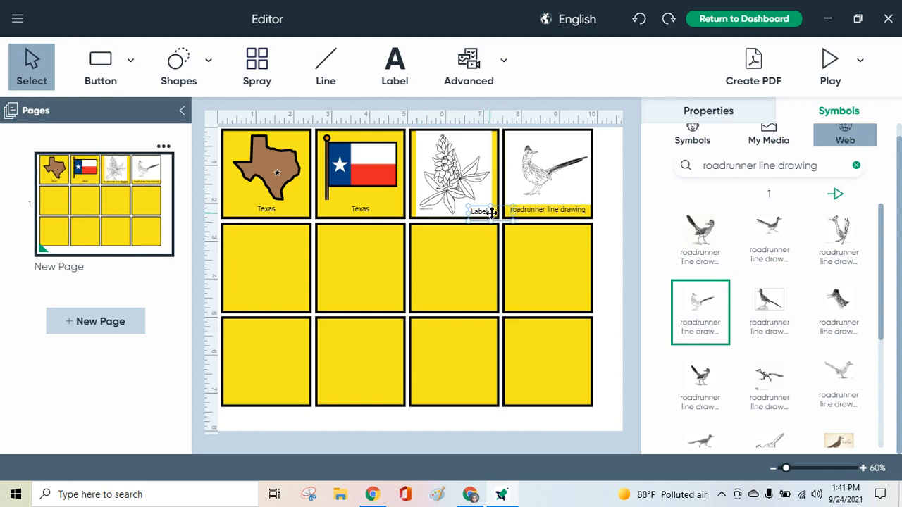
key("Delete")
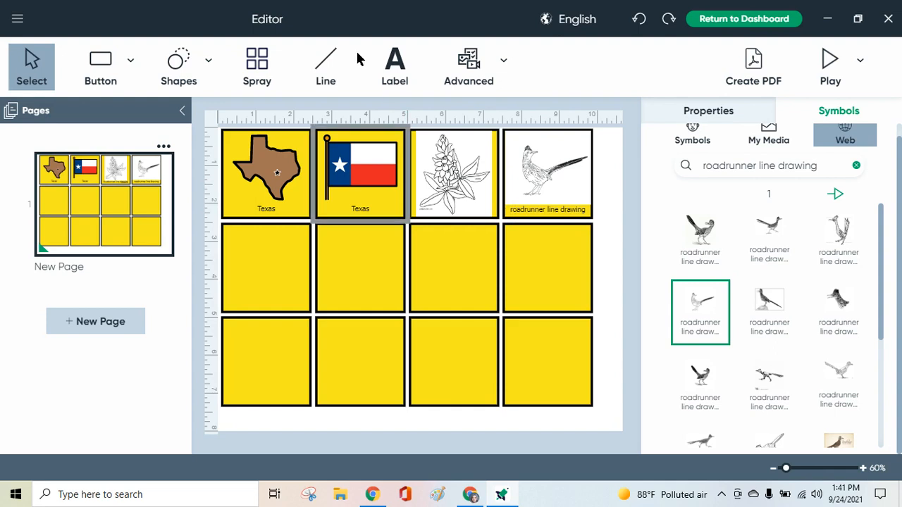
Add a text label near the bottom of the bluebonnet button and shorten the roadrunner button's caption to "roadrunner"
left_click(399, 69)
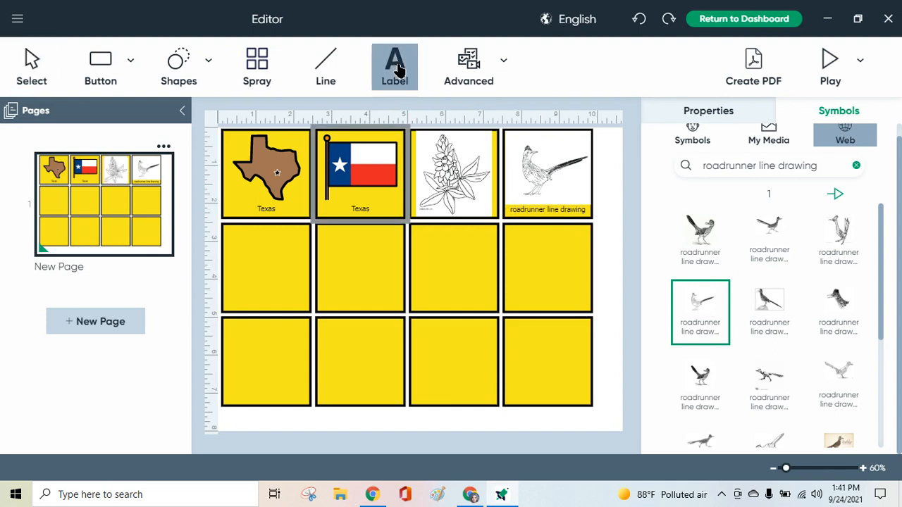
left_click(430, 215)
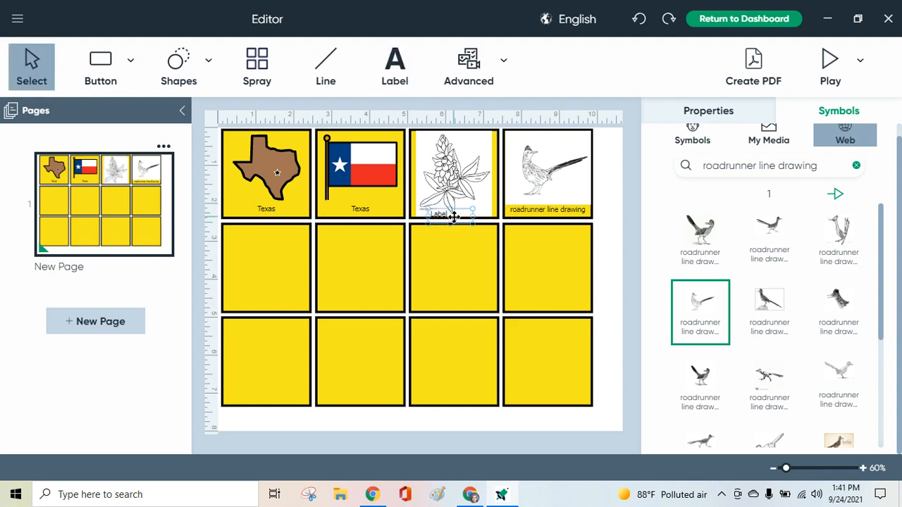
double_click(451, 216)
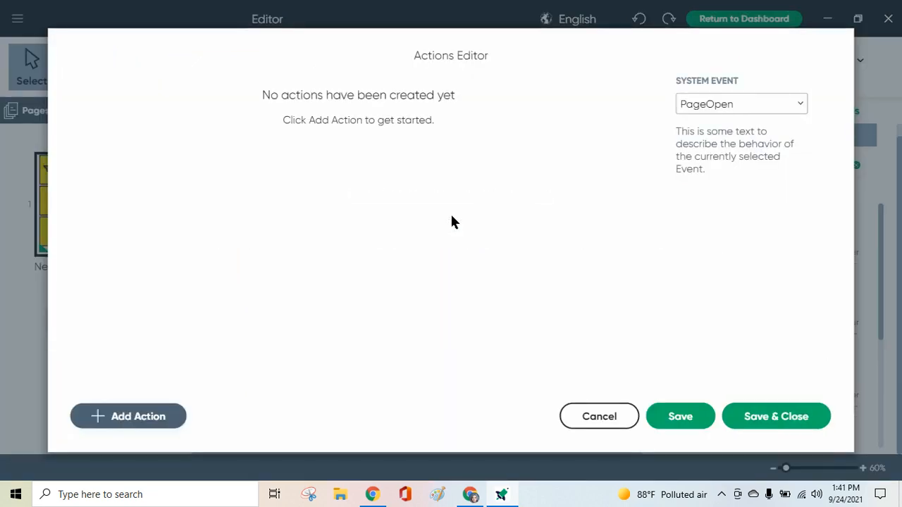
left_click(597, 415)
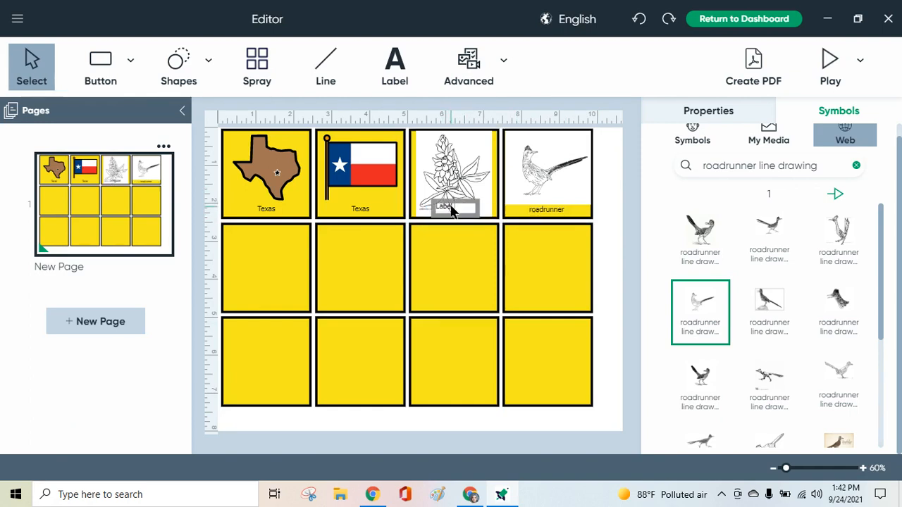
Change the label's text to "Bluebonnet" and position it centred over the bottom of the bluebonnet drawing
left_click(455, 210)
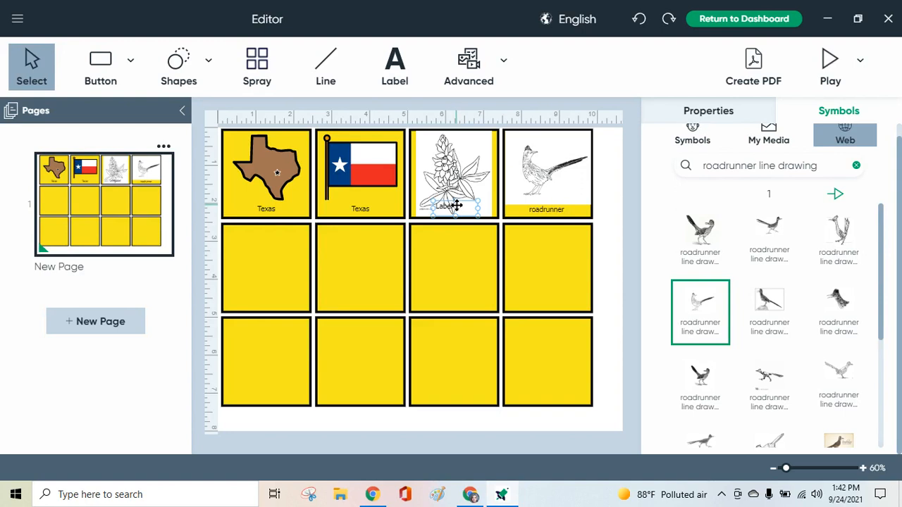
left_click_drag(457, 206, 425, 209)
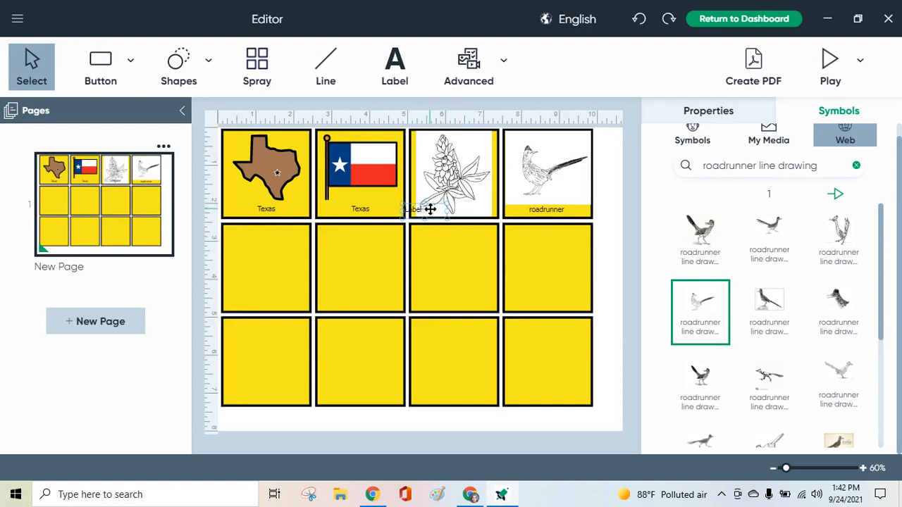
key("Delete")
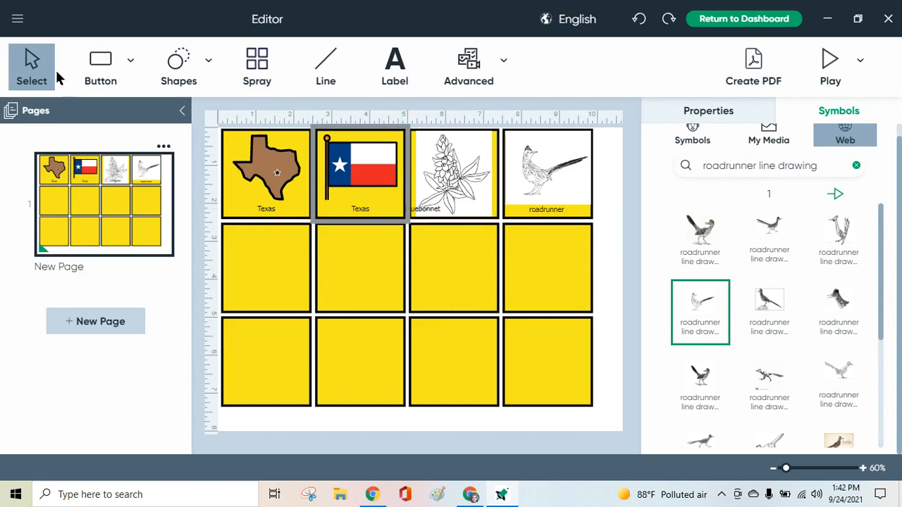
left_click(441, 208)
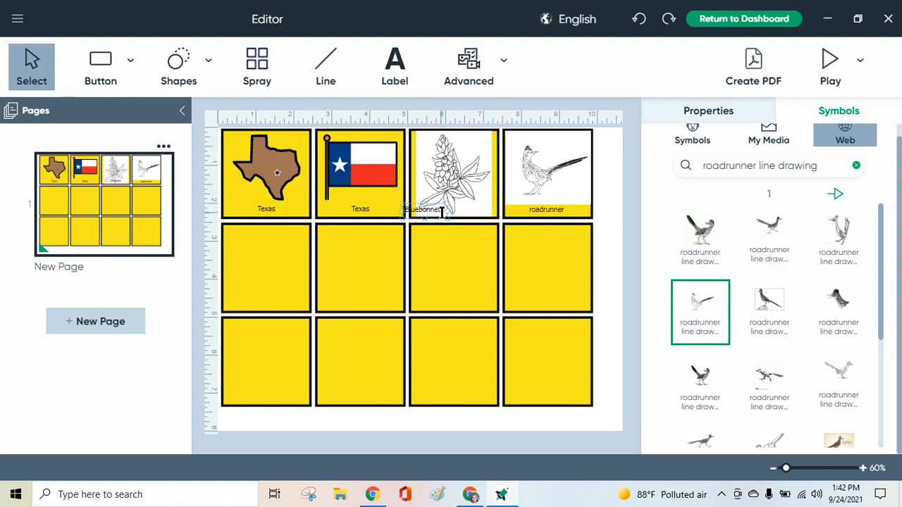
left_click_drag(439, 205, 469, 203)
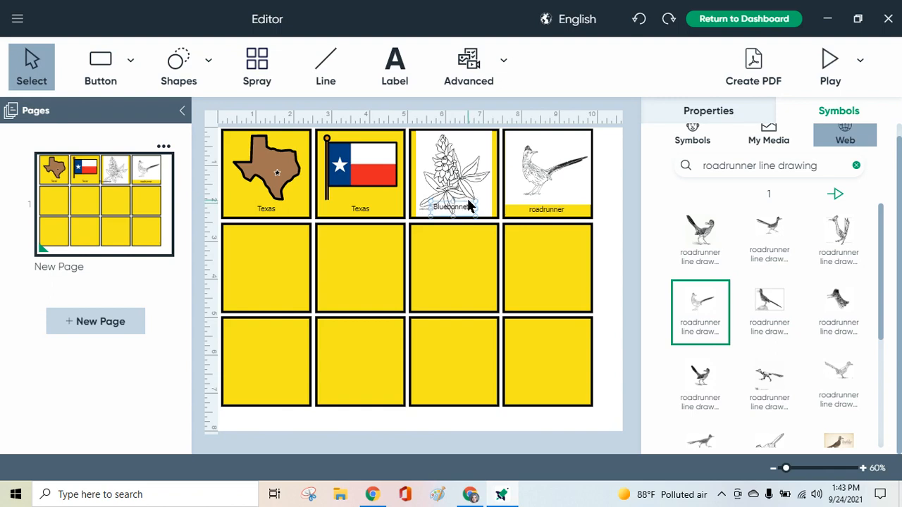
left_click(482, 141)
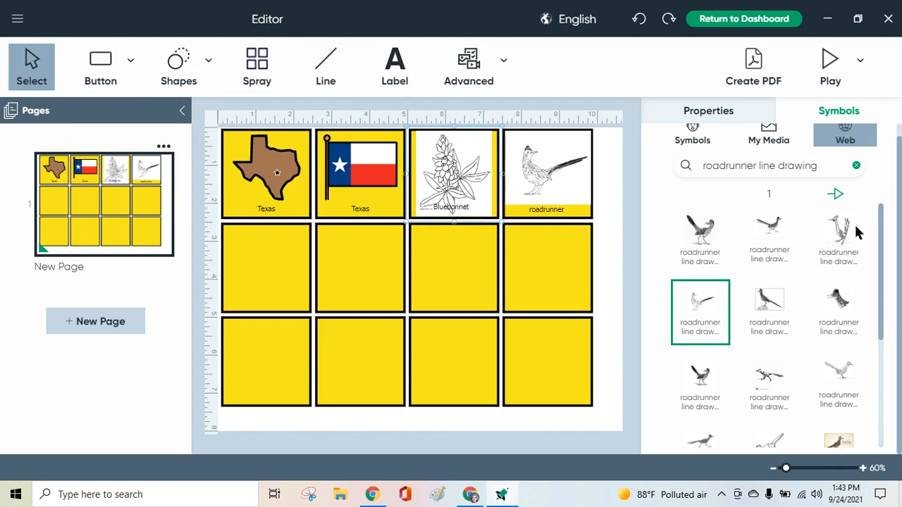
left_click(559, 295)
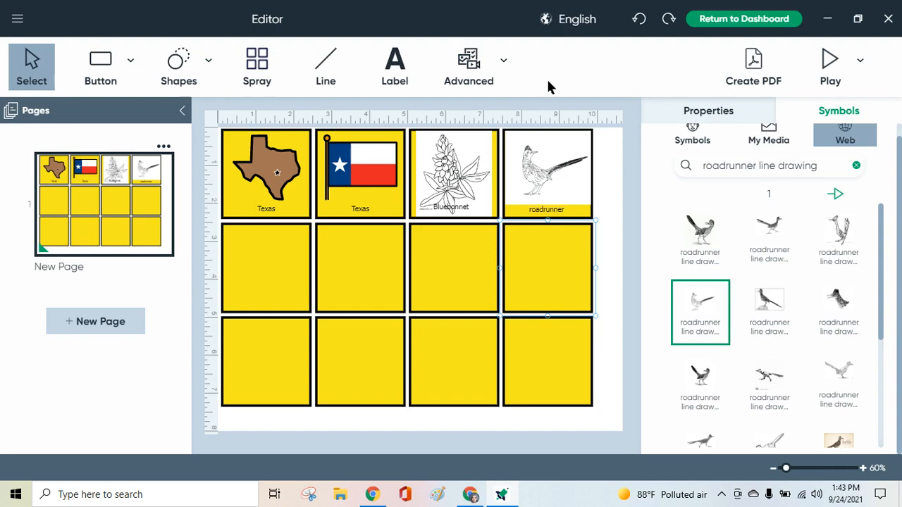
Start creating a PDF of the board and save the activity under the file name Texas
left_click(20, 21)
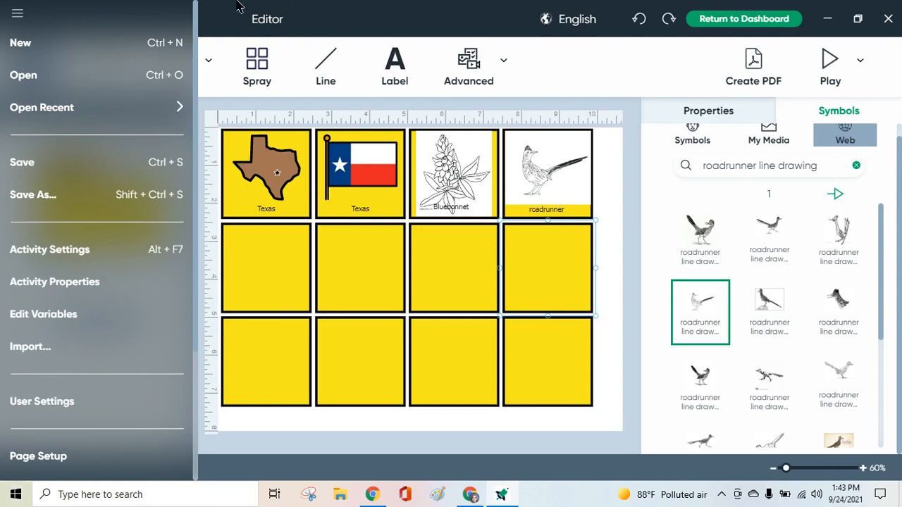
left_click(759, 67)
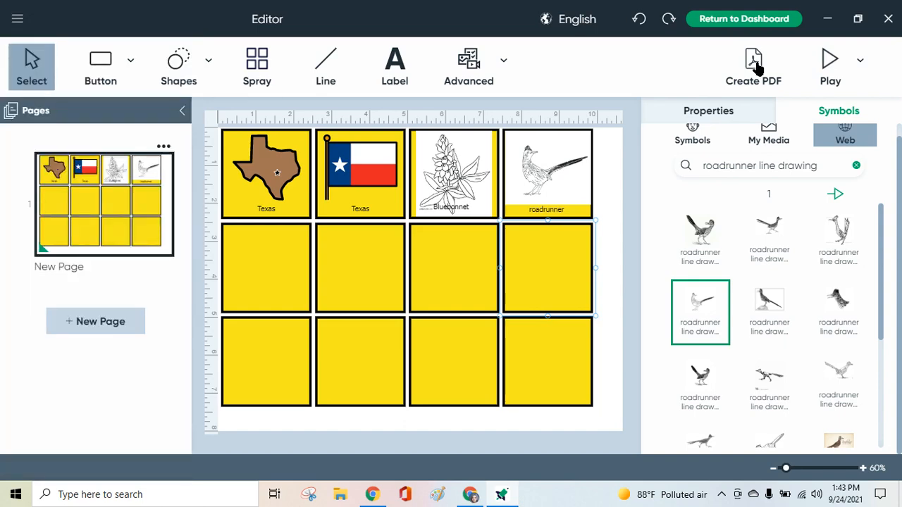
left_click(758, 67)
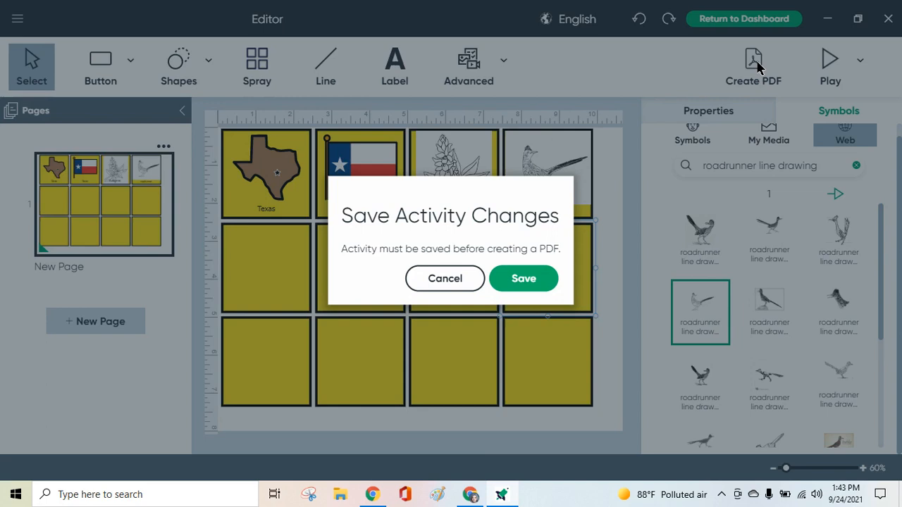
left_click(524, 278)
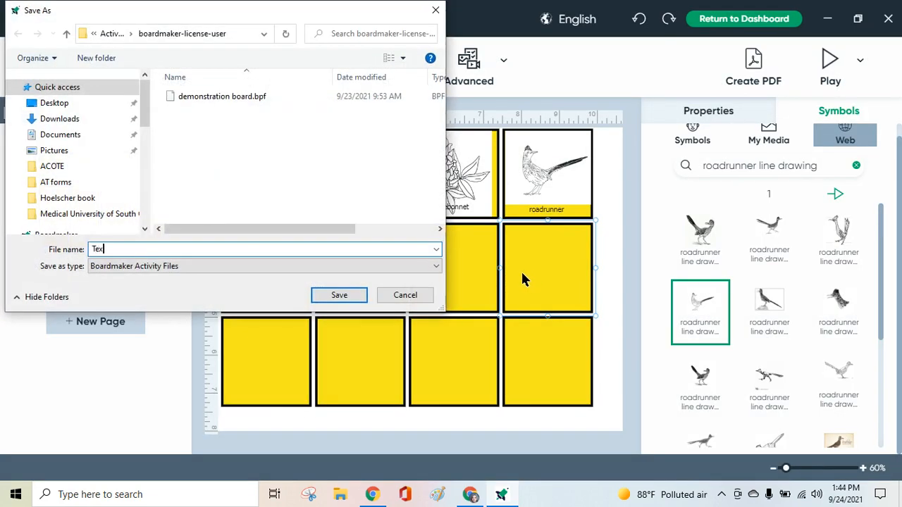
left_click(332, 296)
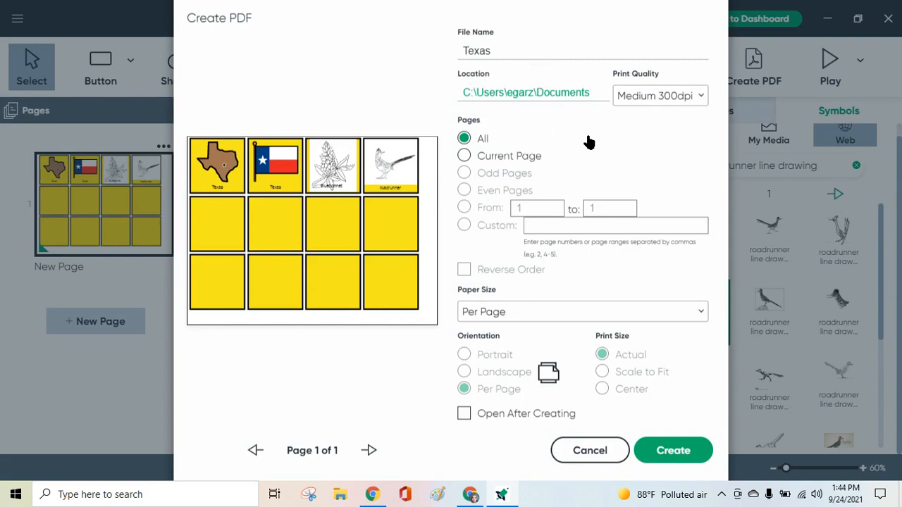
Create the PDF of all pages as Texas in the boaradmaker folder inside Documents
left_click(673, 451)
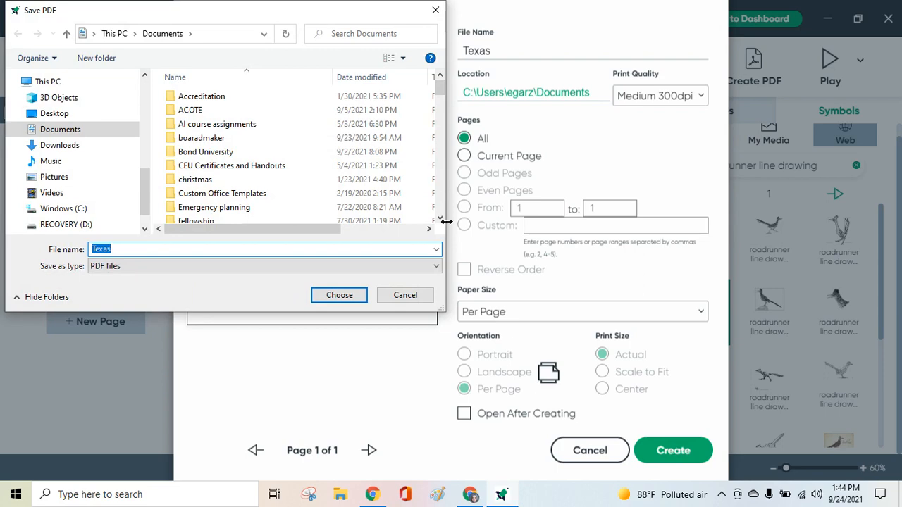
left_click(222, 139)
double_click(222, 139)
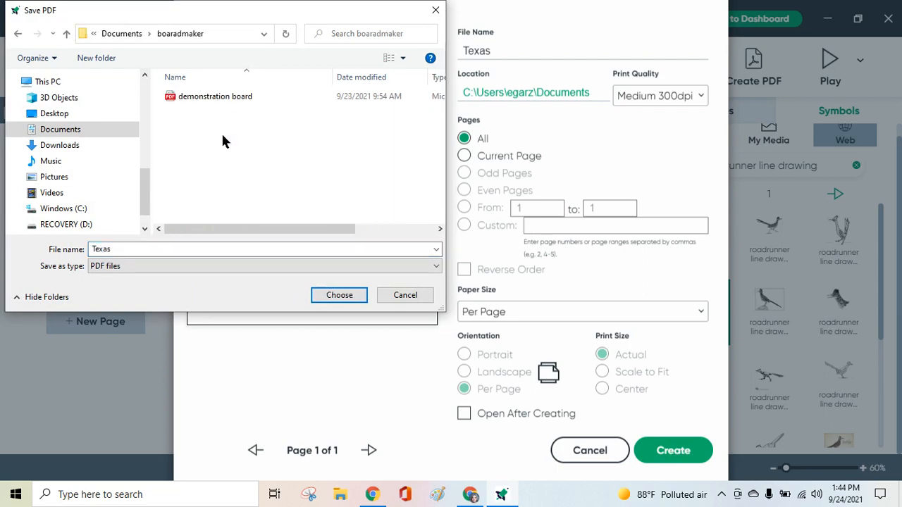
left_click(339, 296)
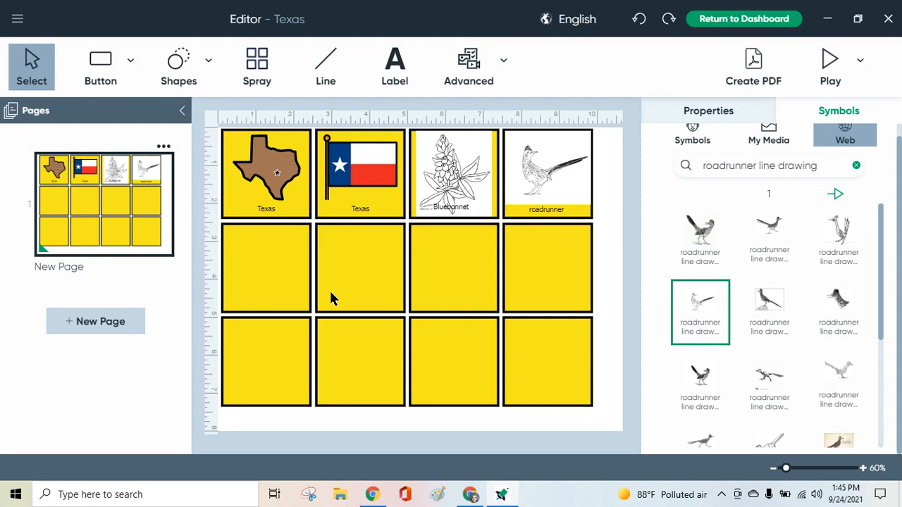
Switch to File Explorer to find the saved Texas files
left_click(340, 496)
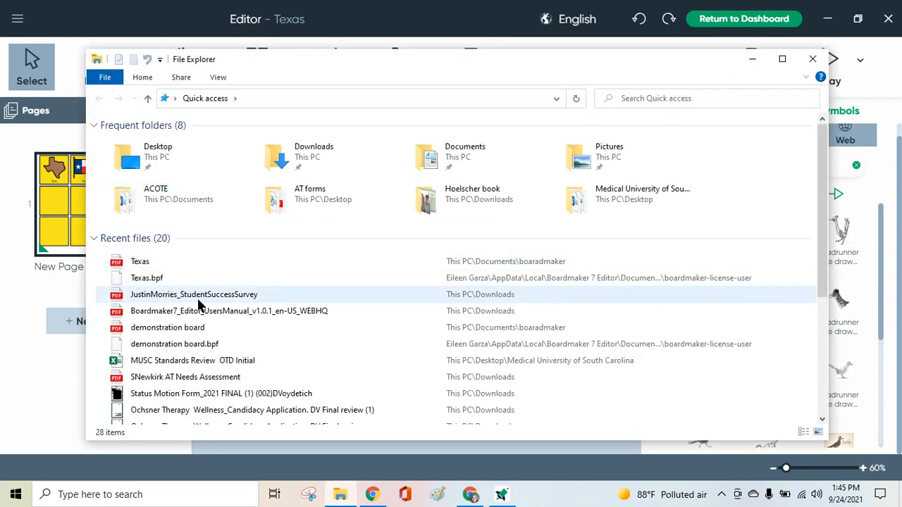
left_click(148, 279)
double_click(148, 279)
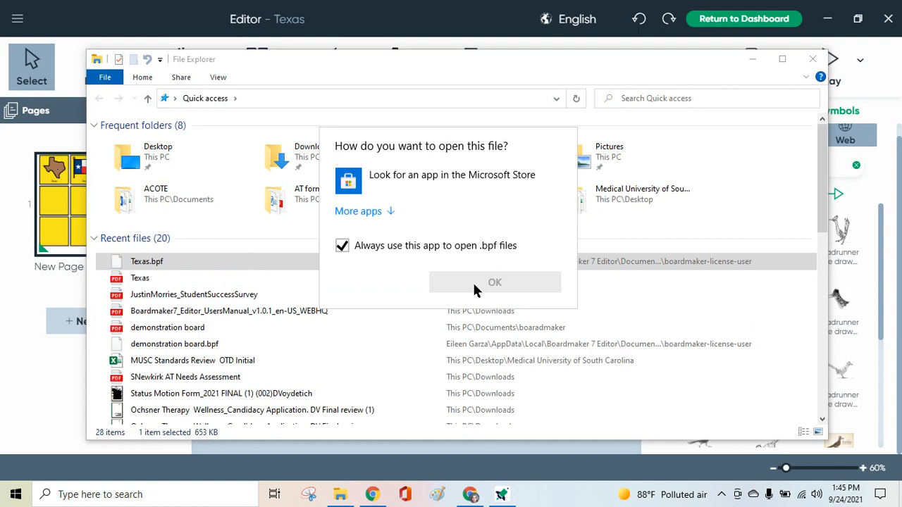
left_click(245, 221)
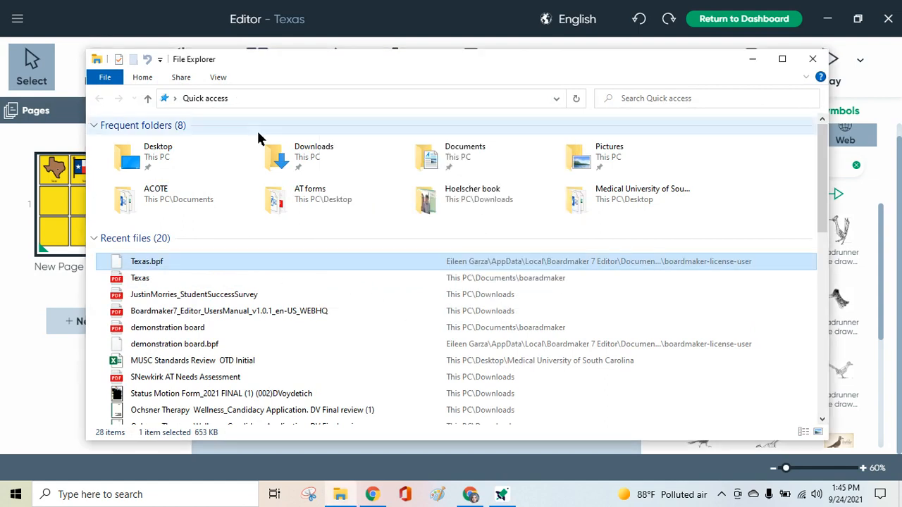
Open the Texas PDF from the boaradmaker folder inside Documents to view the finished board
double_click(440, 151)
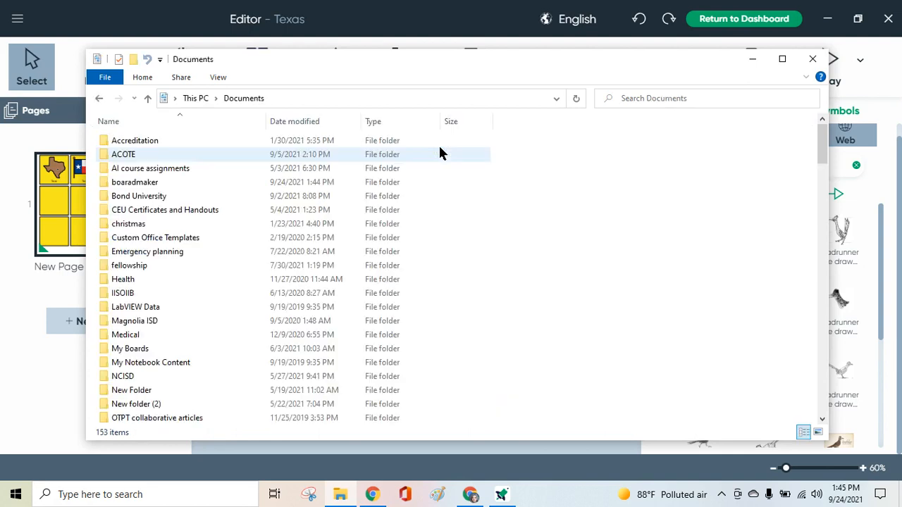
double_click(133, 182)
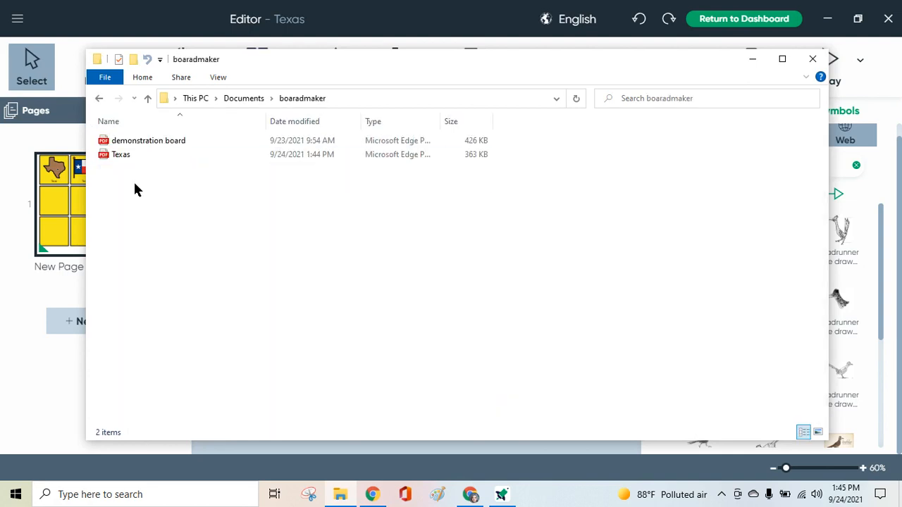
double_click(118, 156)
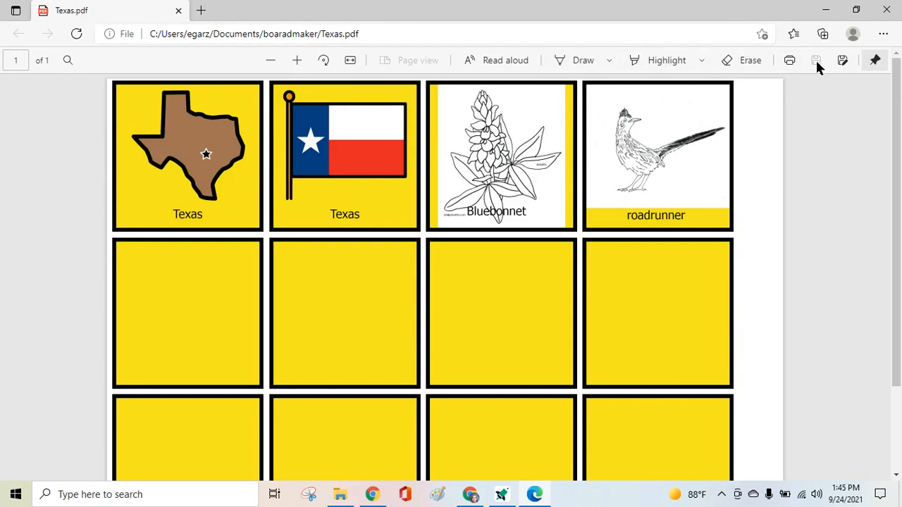
Bring up the print settings for the Texas PDF and look through the list of available printers
left_click(789, 61)
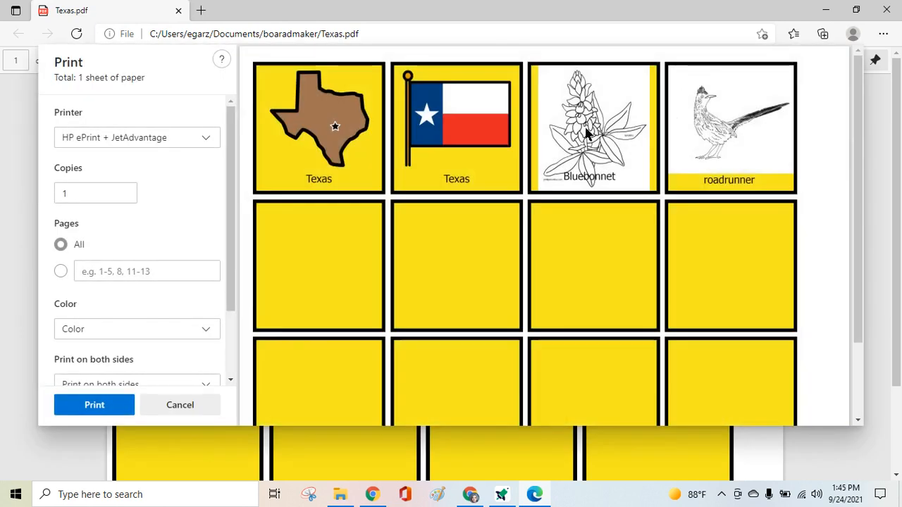
left_click(197, 139)
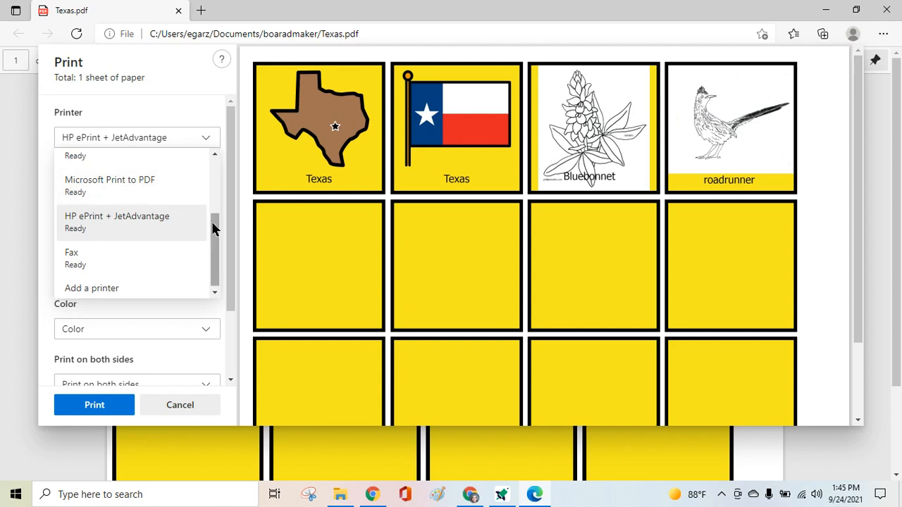
left_click_drag(214, 227, 216, 155)
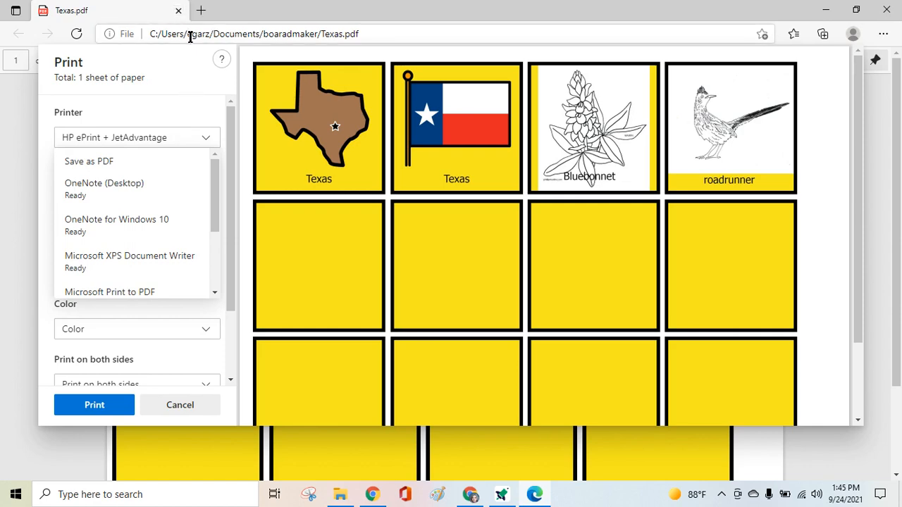
Close the Texas PDF and the File Explorer window to return to the Boardmaker editor
left_click(180, 12)
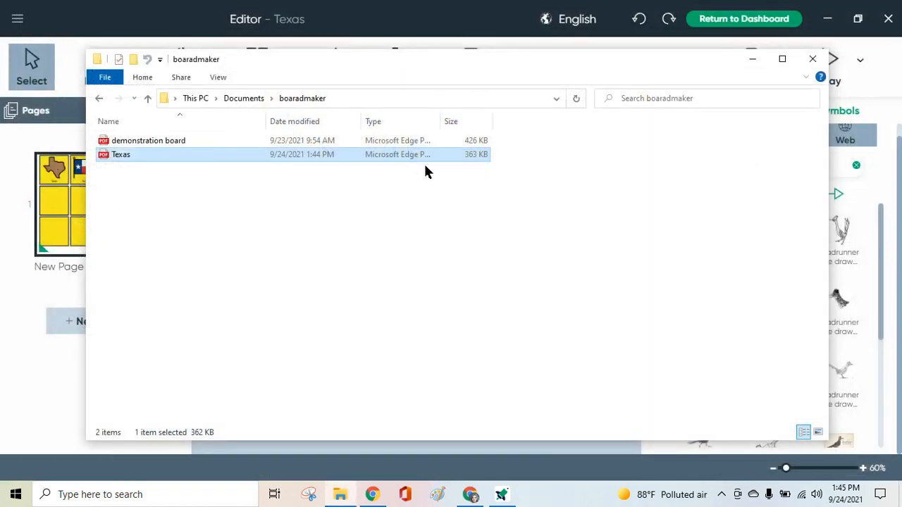
left_click(813, 59)
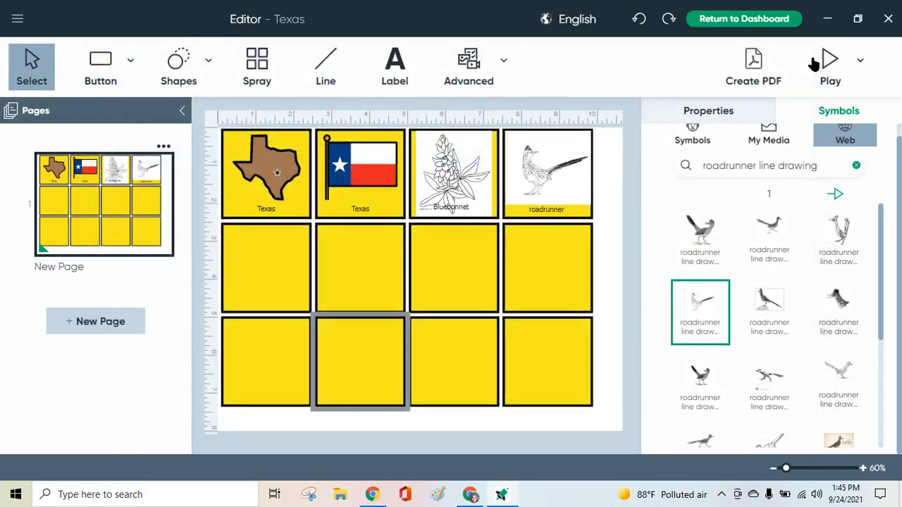